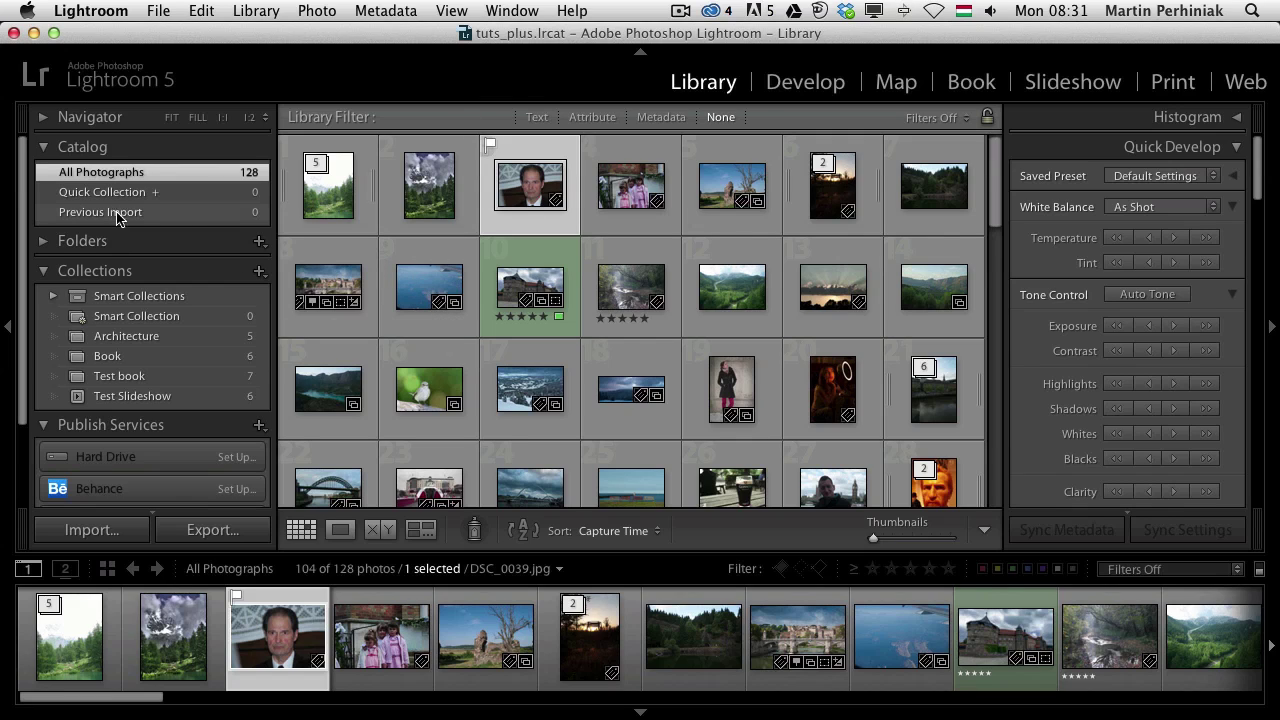
Step: Add the photos hdr_1-Edit.psd and DSC_0115.dng to the Quick Collection
click(433, 187)
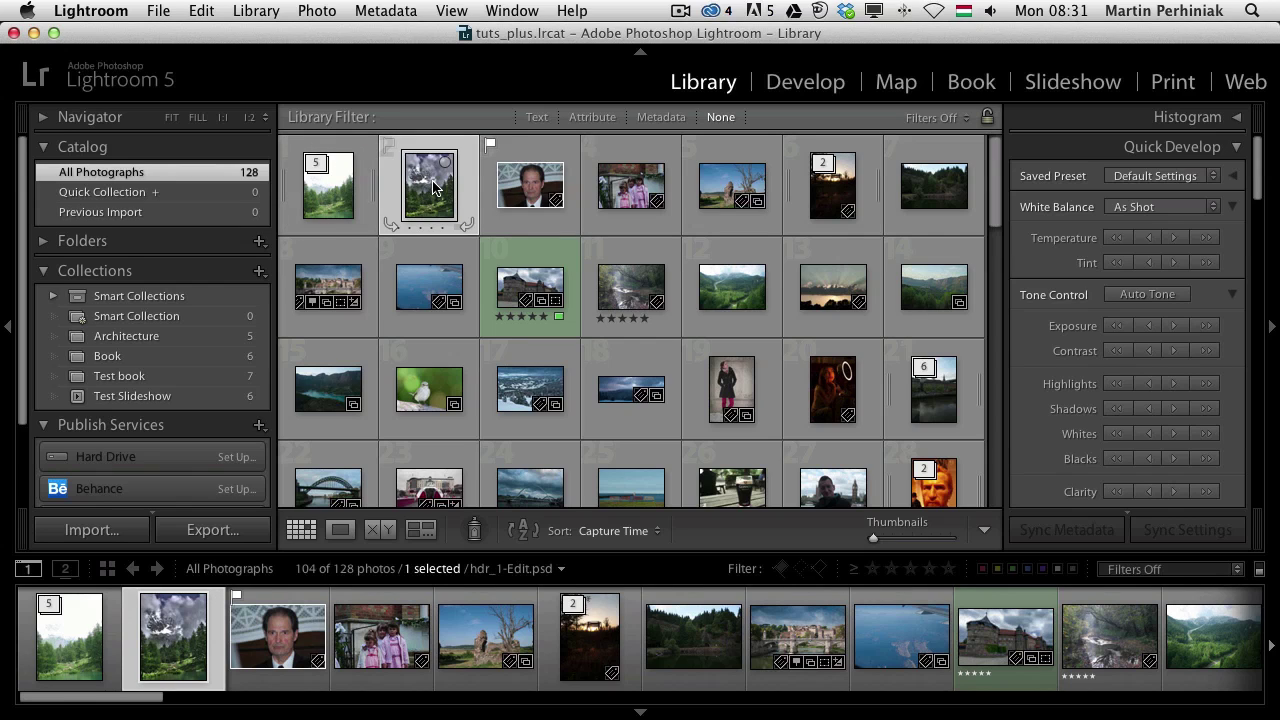
key(b)
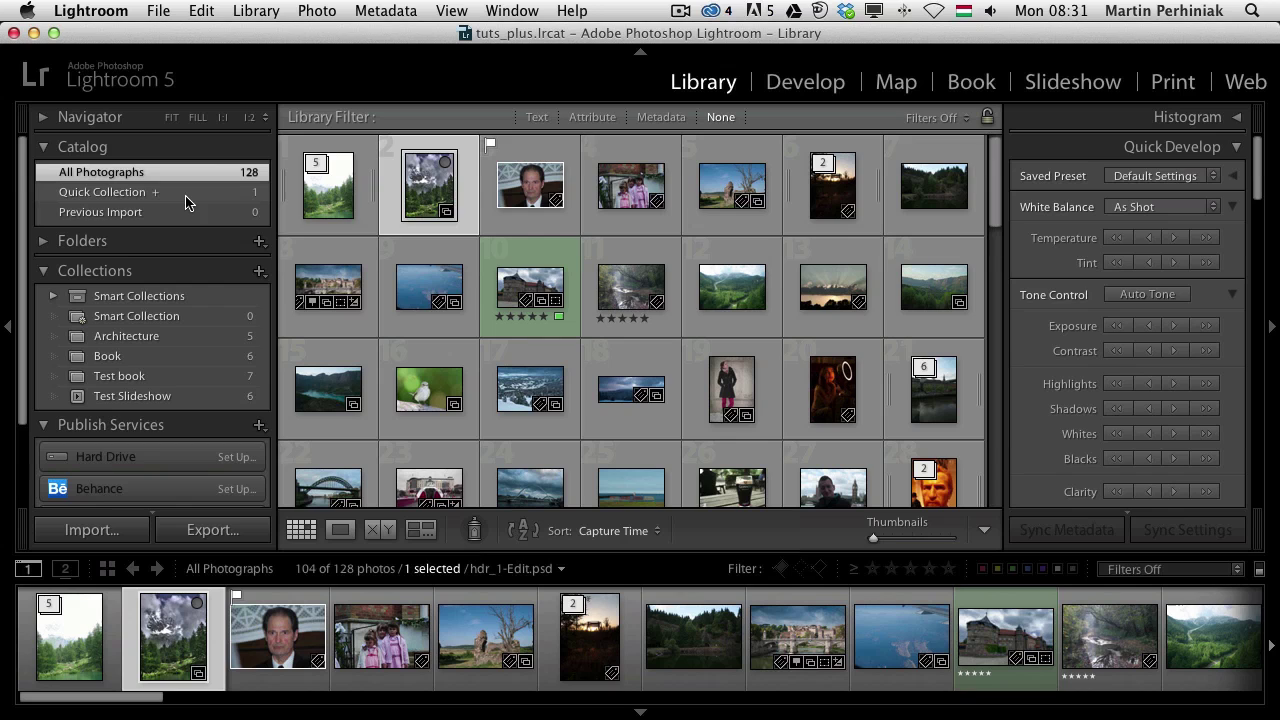
click(734, 300)
key(b)
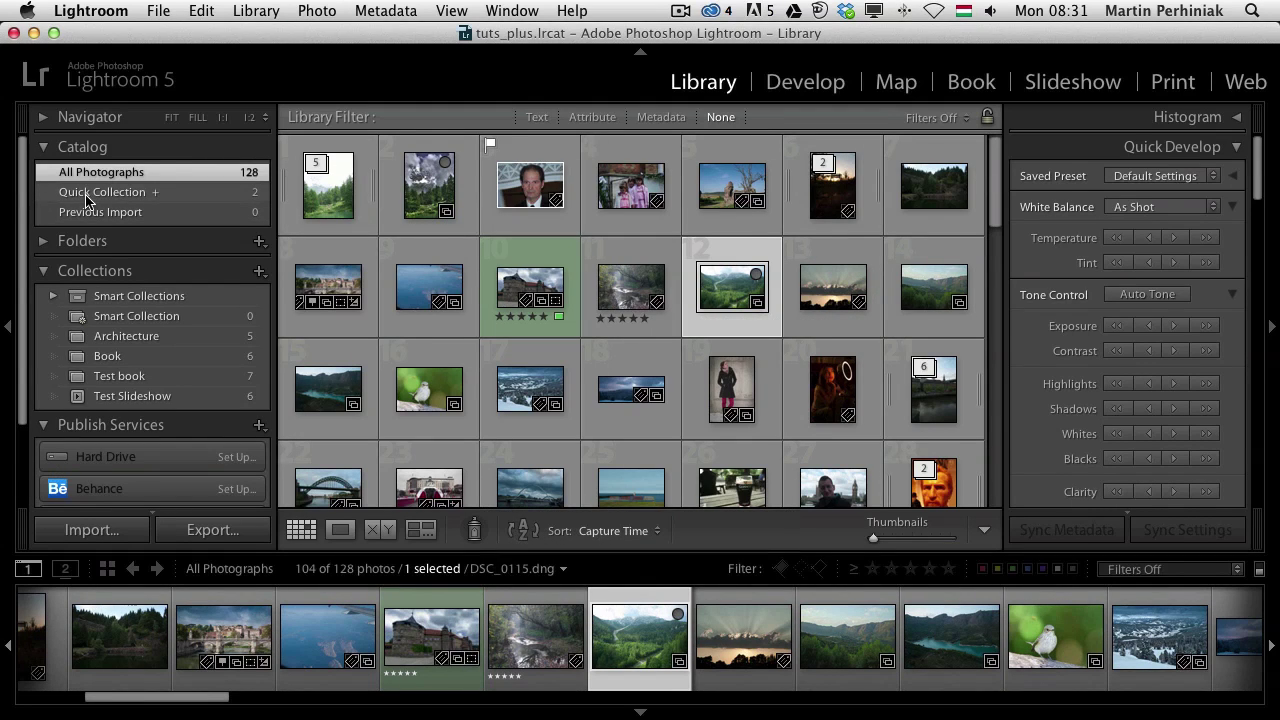
right_click(141, 200)
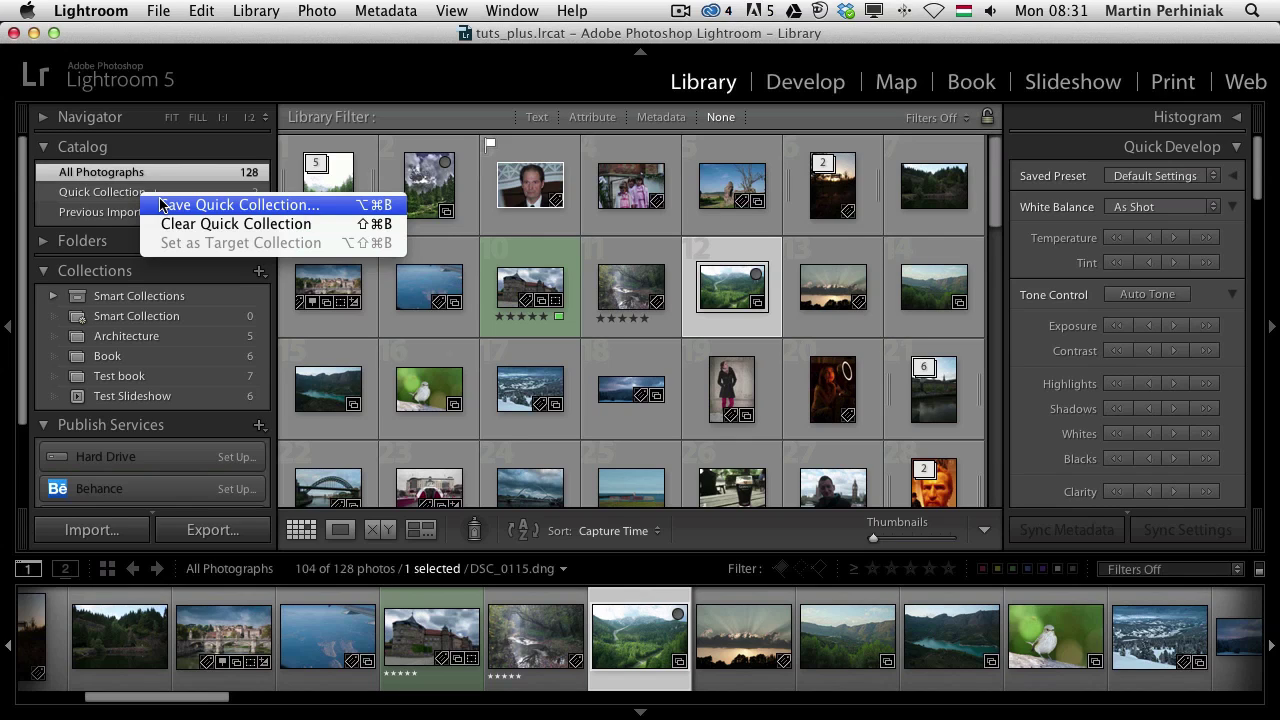
key(Escape)
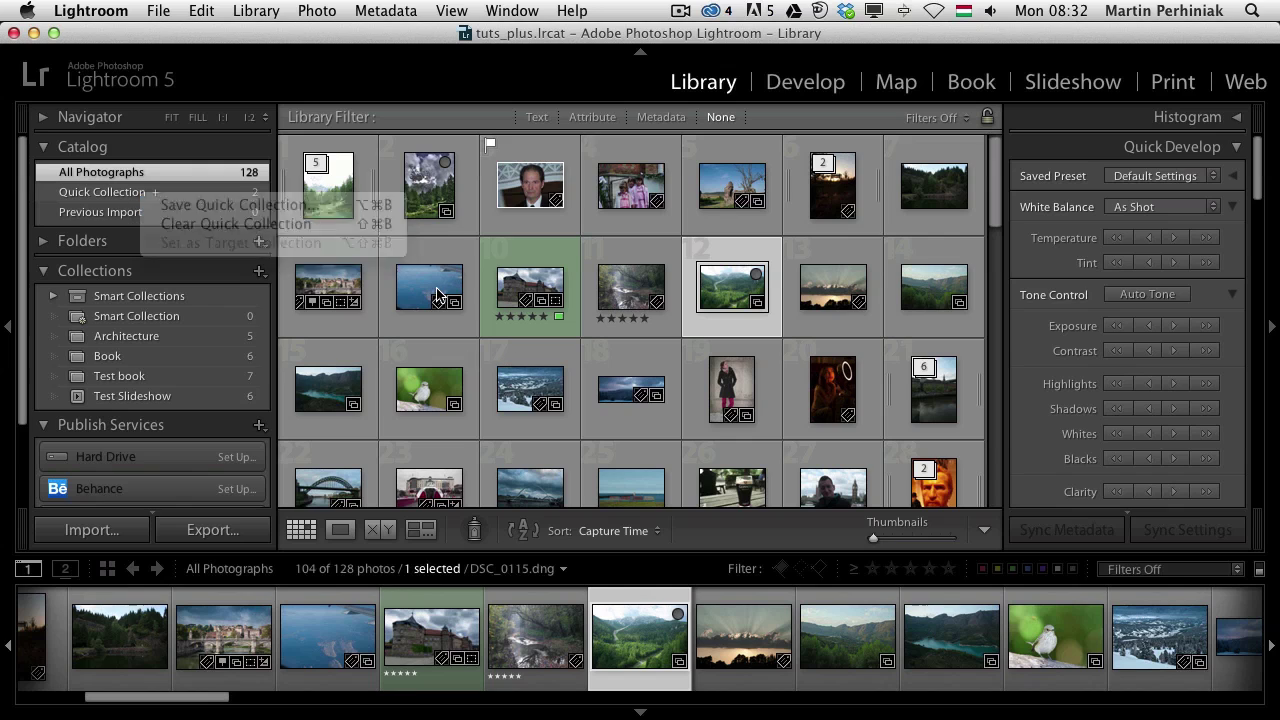
Step: Create a collection named Test and set it as the target collection
click(254, 272)
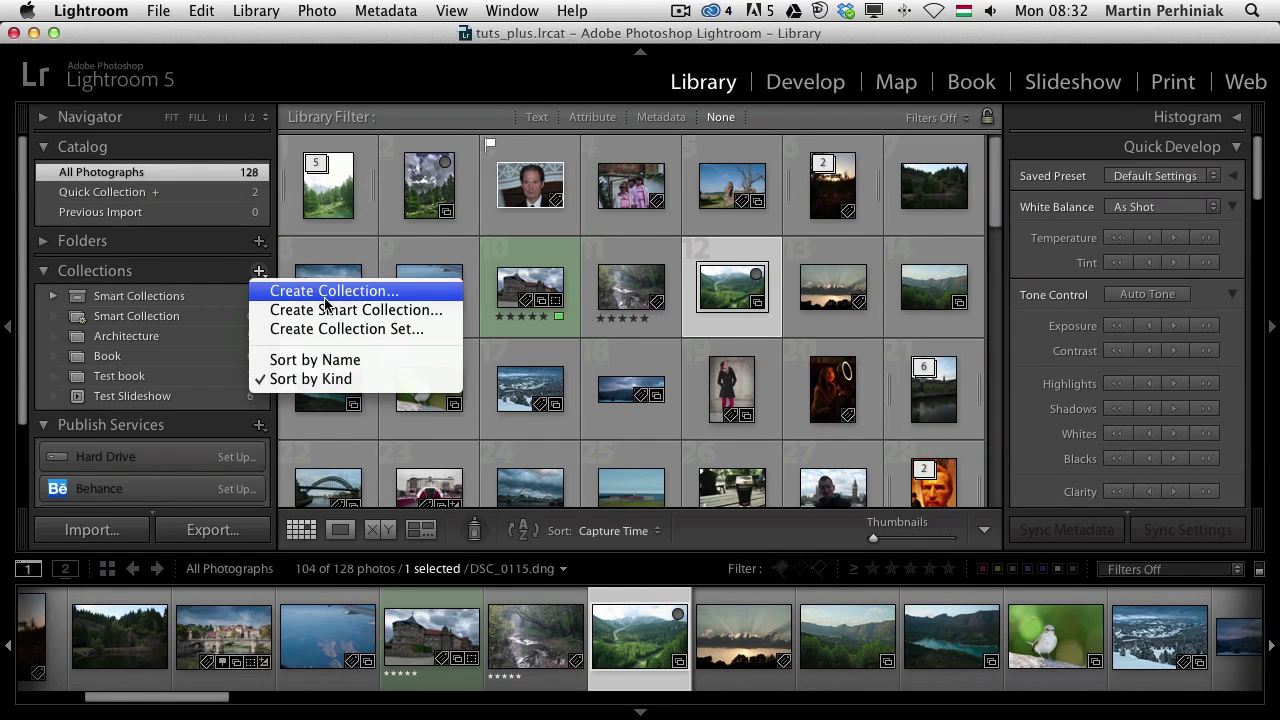
click(325, 296)
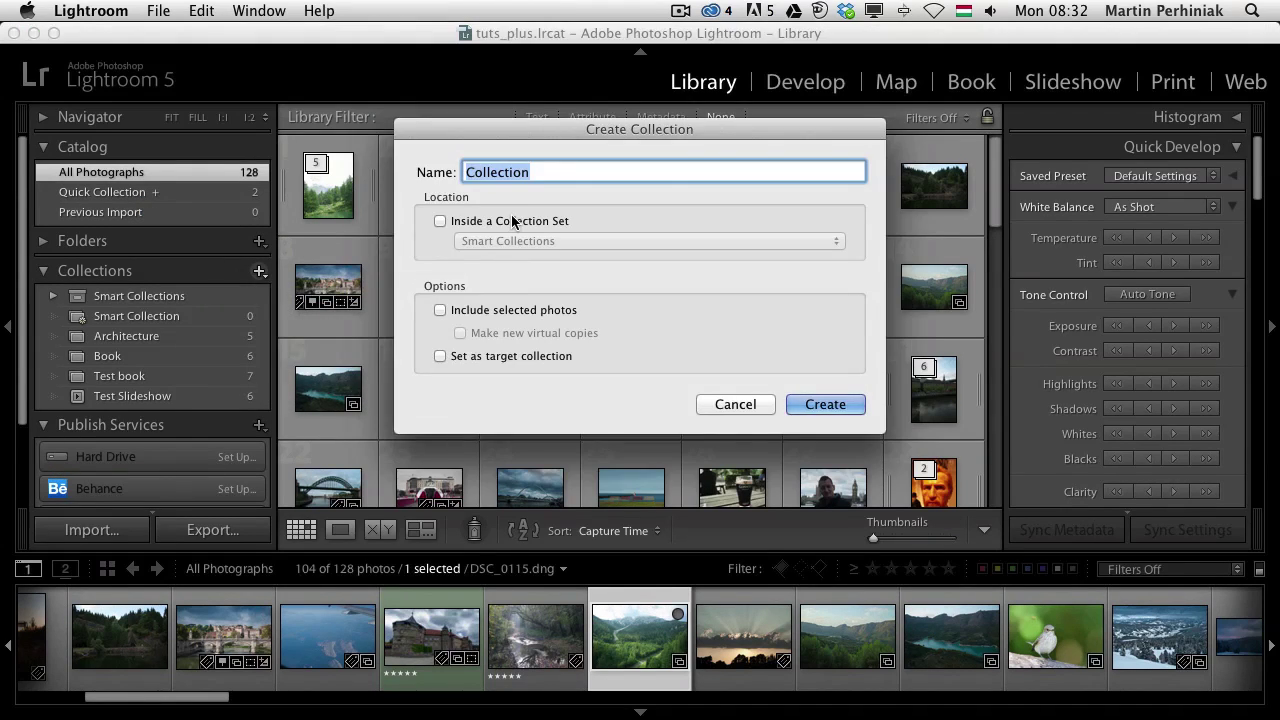
text(Test)
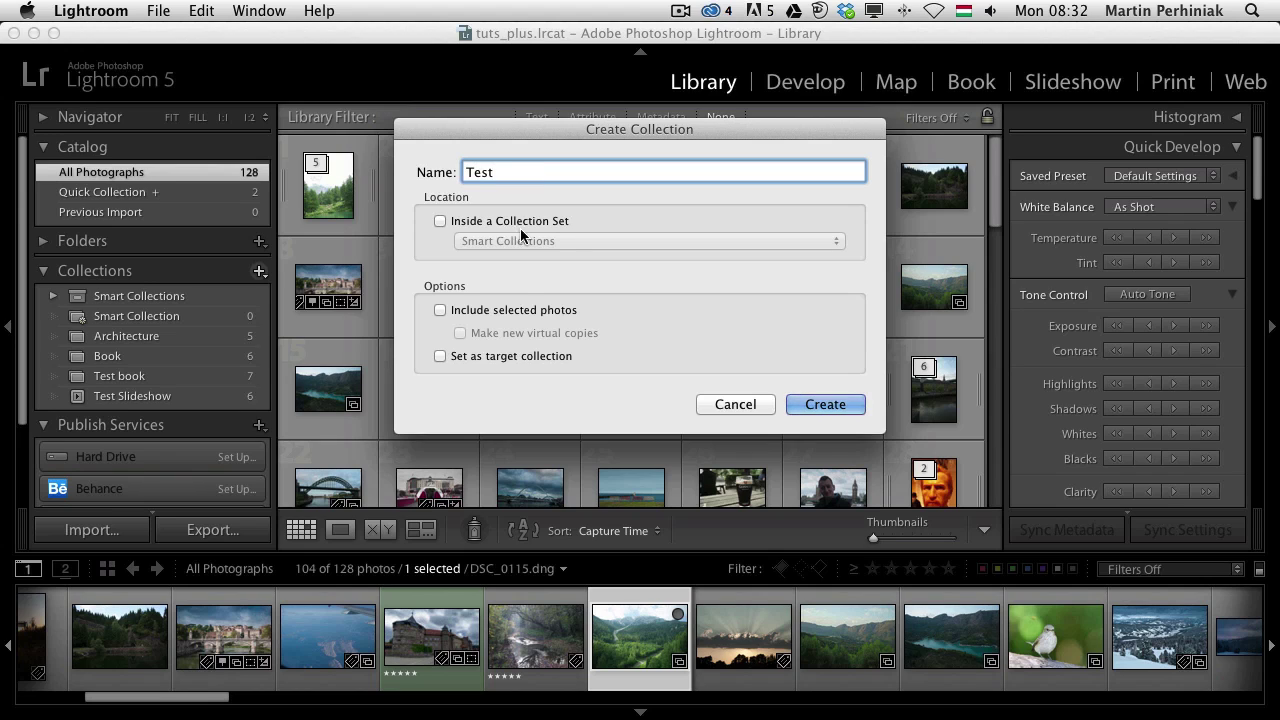
click(478, 356)
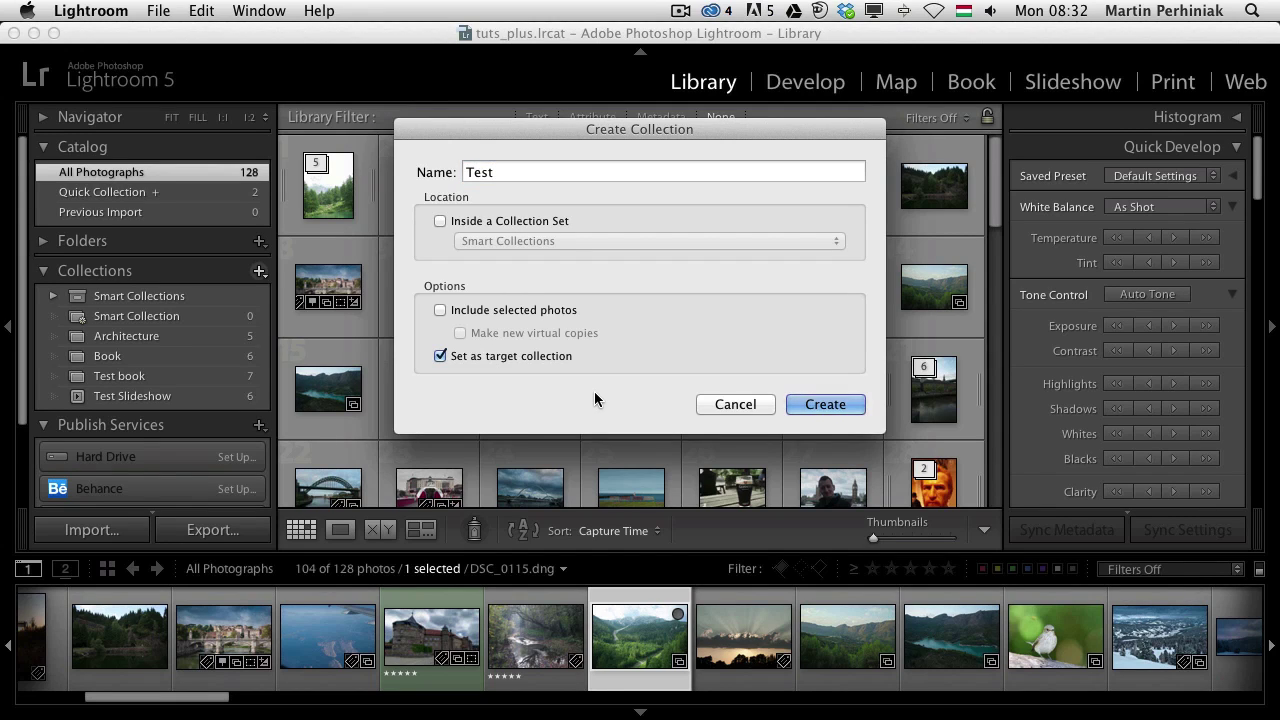
click(815, 403)
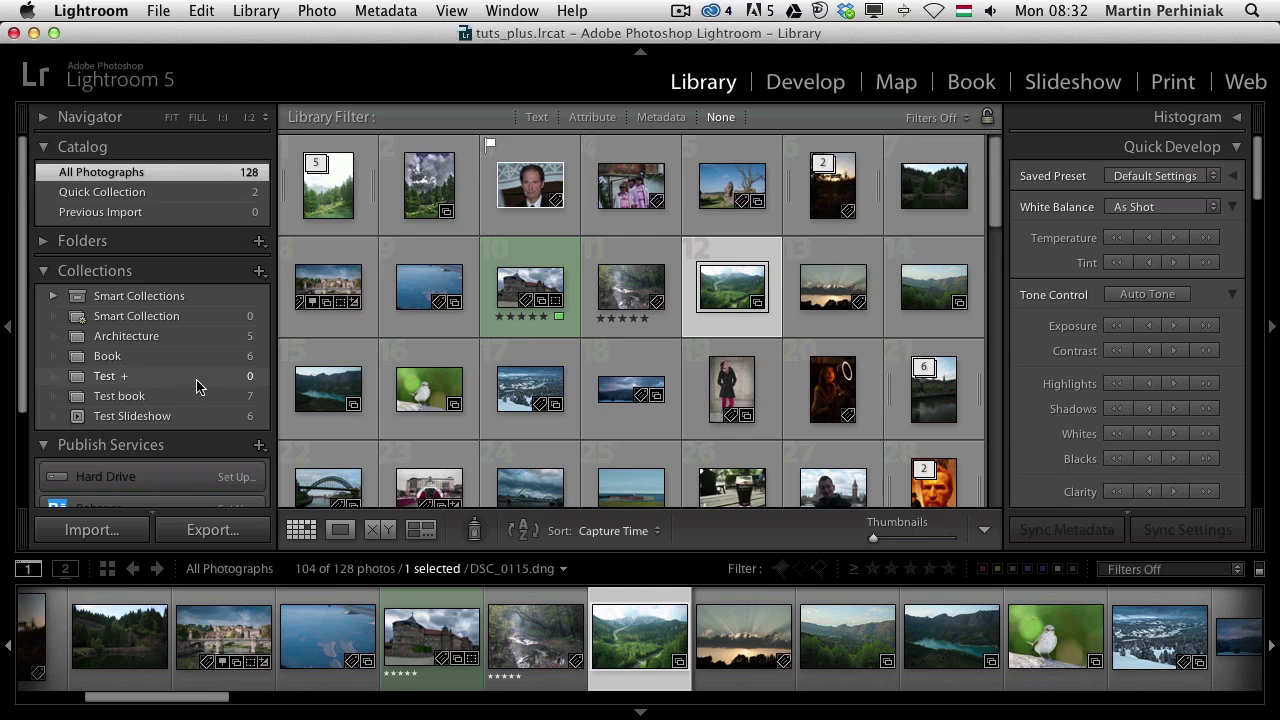
Step: Add the snowy landscape DSC_0171.jpg and the bird photo noise.CR2 to the Test target collection and display its contents
click(533, 392)
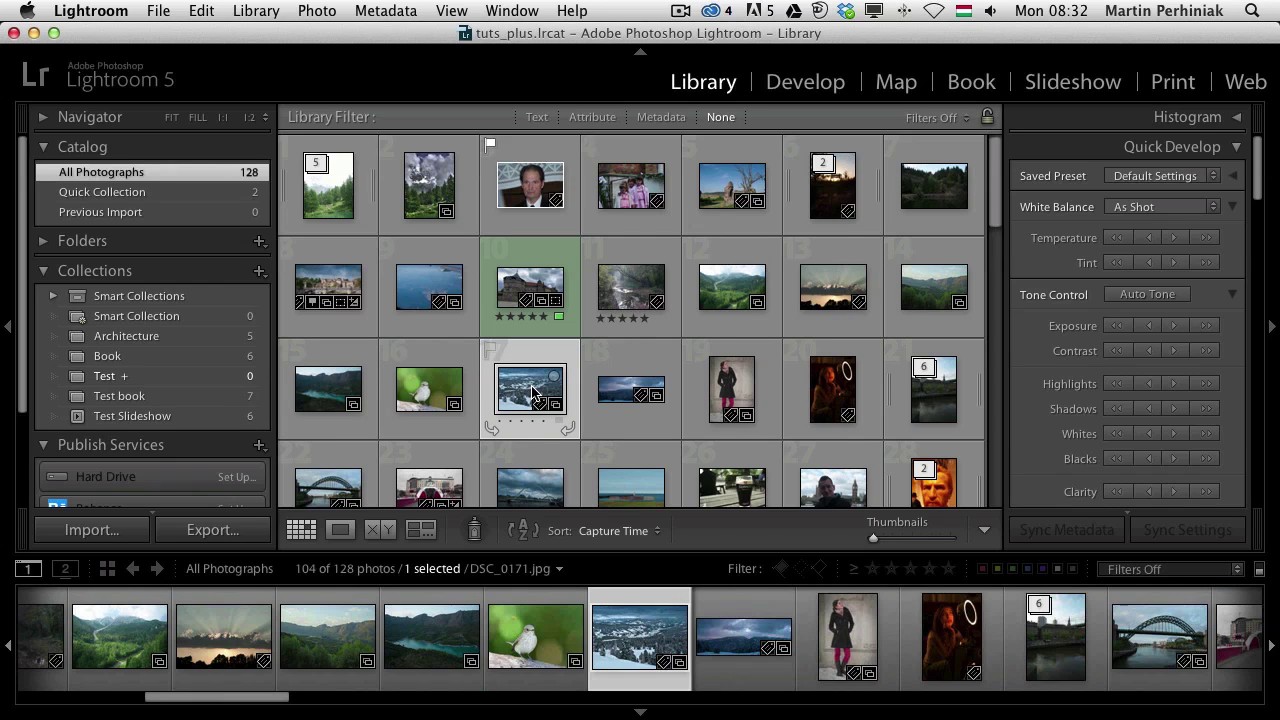
key(b)
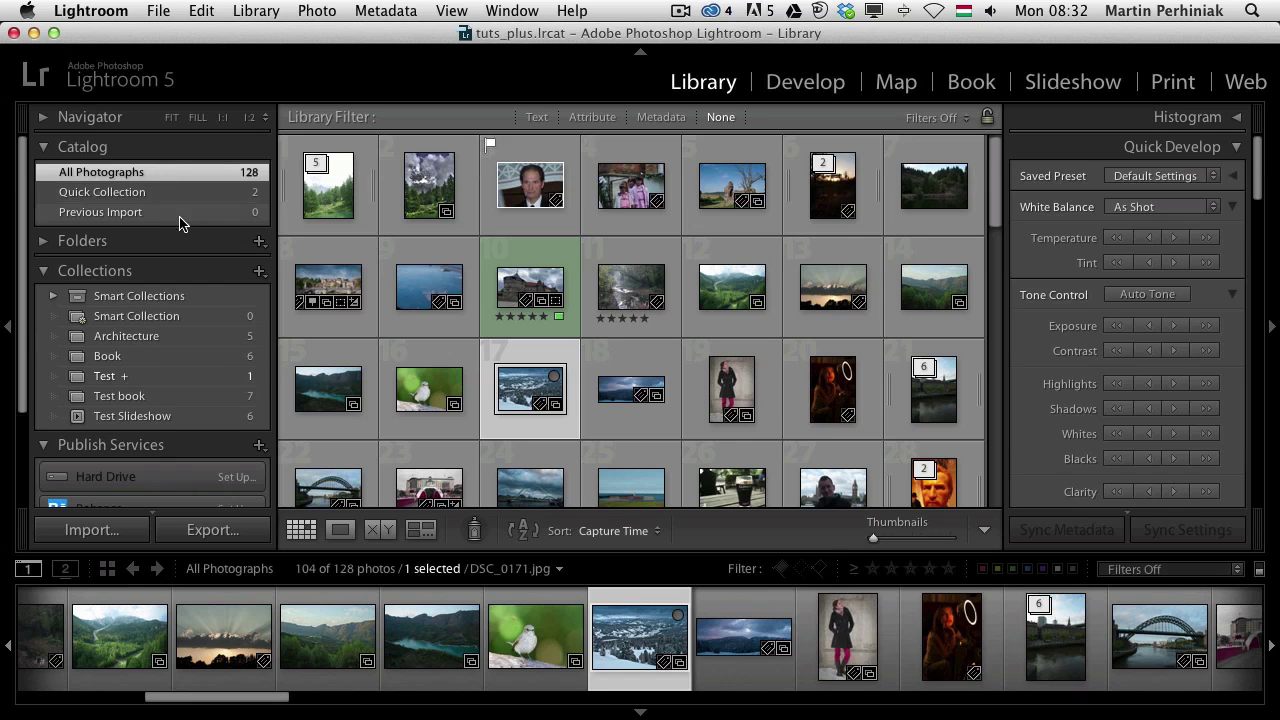
click(425, 397)
key(b)
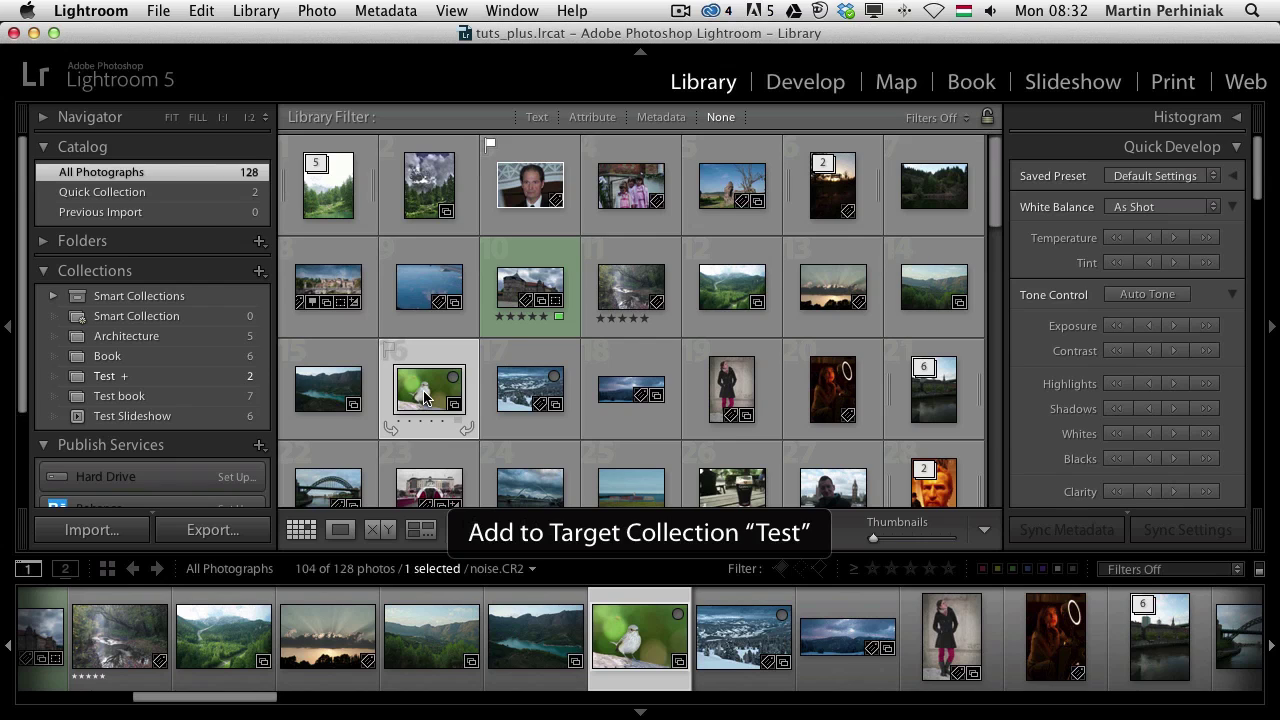
click(139, 378)
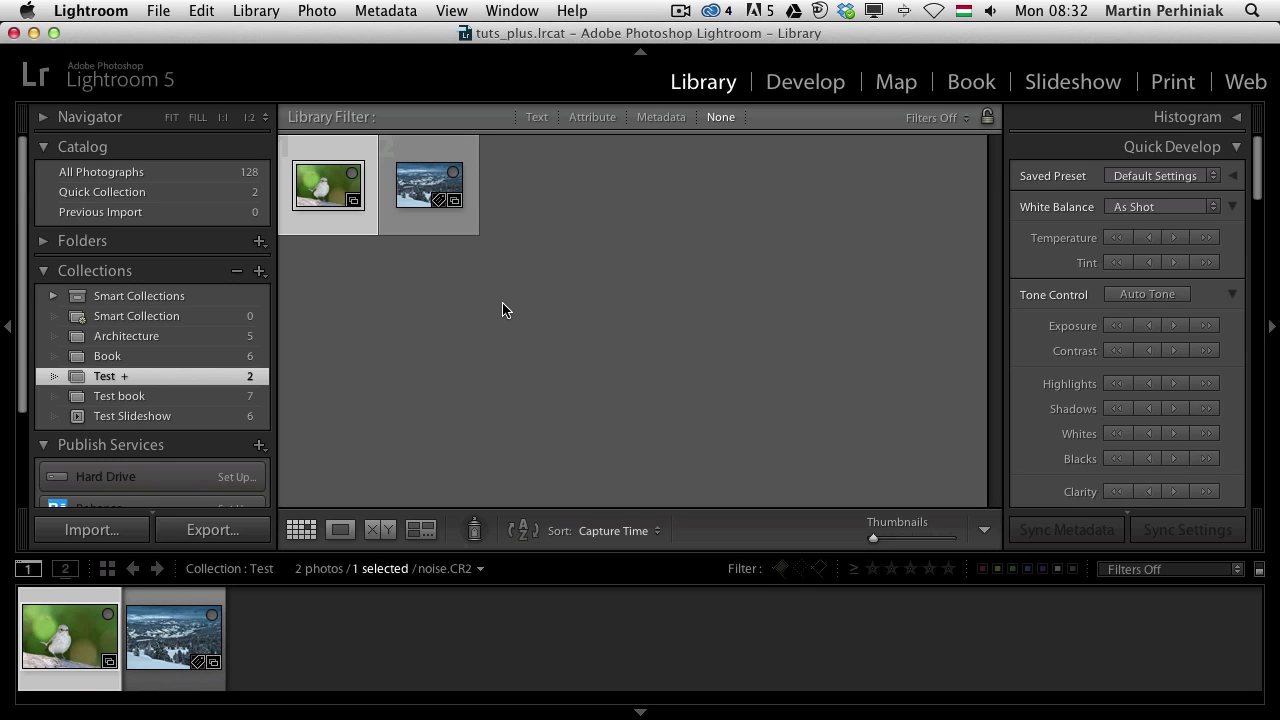
right_click(137, 379)
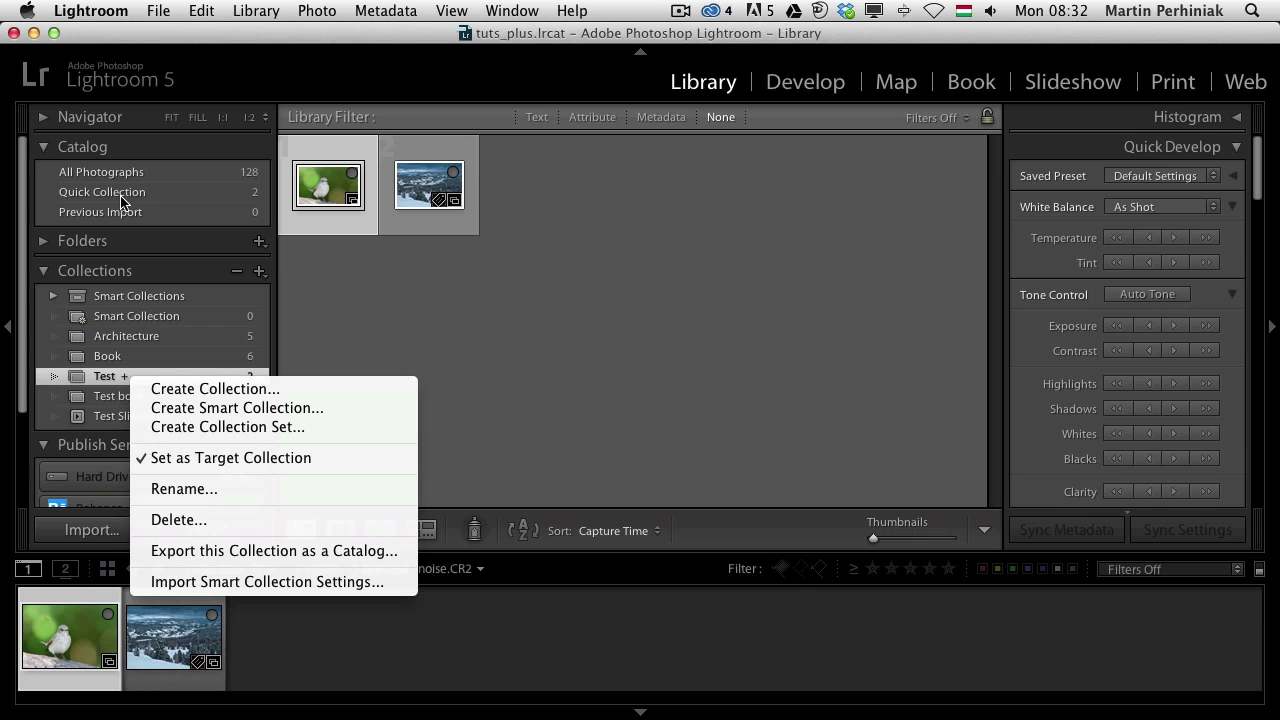
click(610, 403)
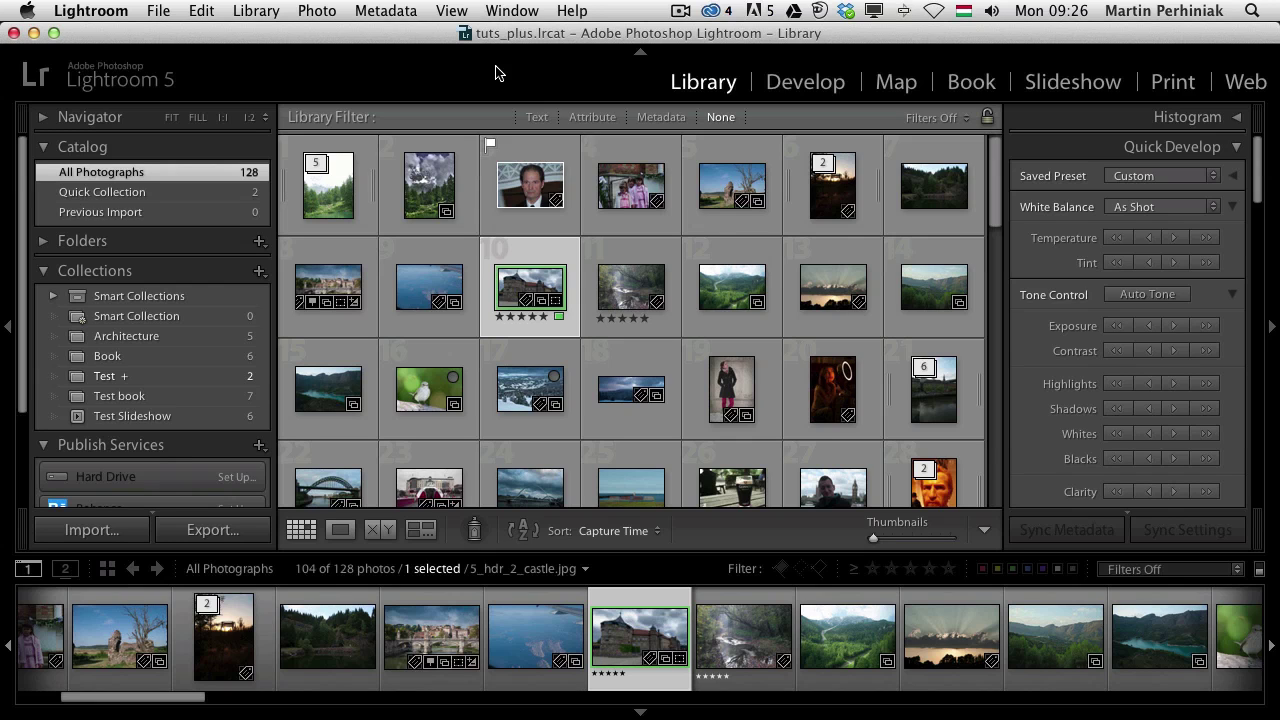
Step: View the castle photo in Loupe view with all panels hidden and in Lights Out mode, and return to normal lighting
key(shift+Tab)
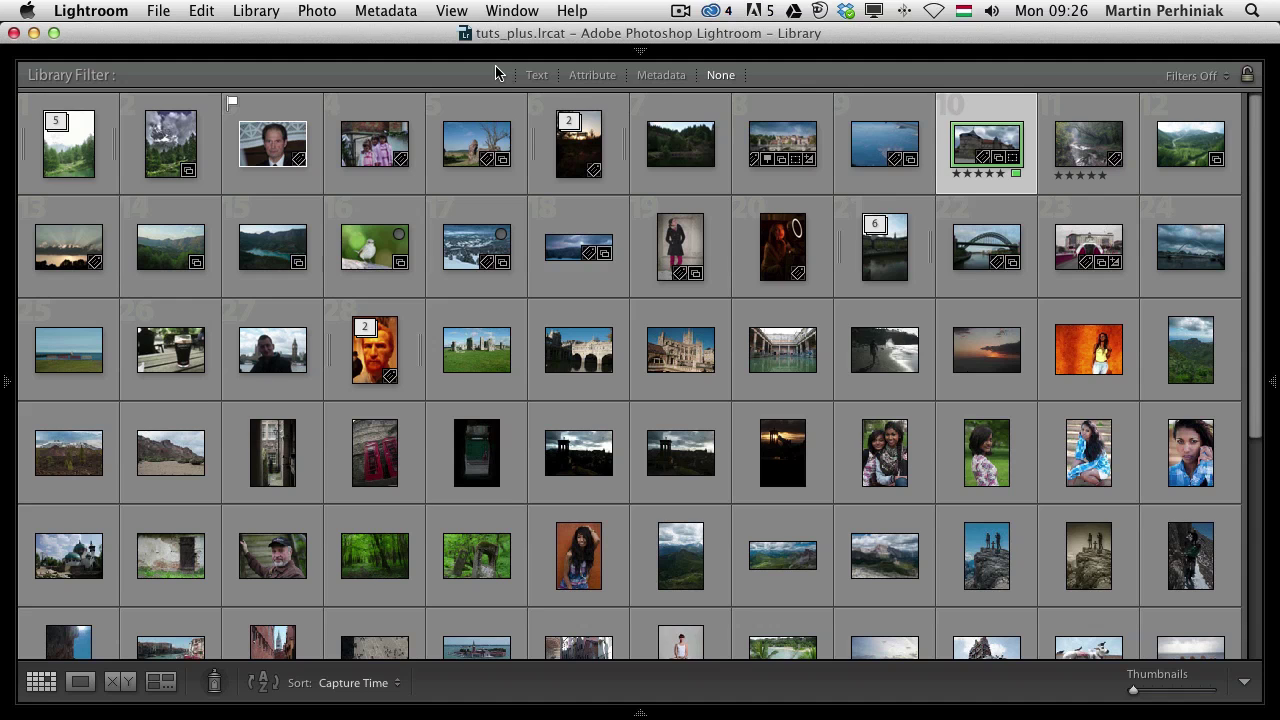
key(e)
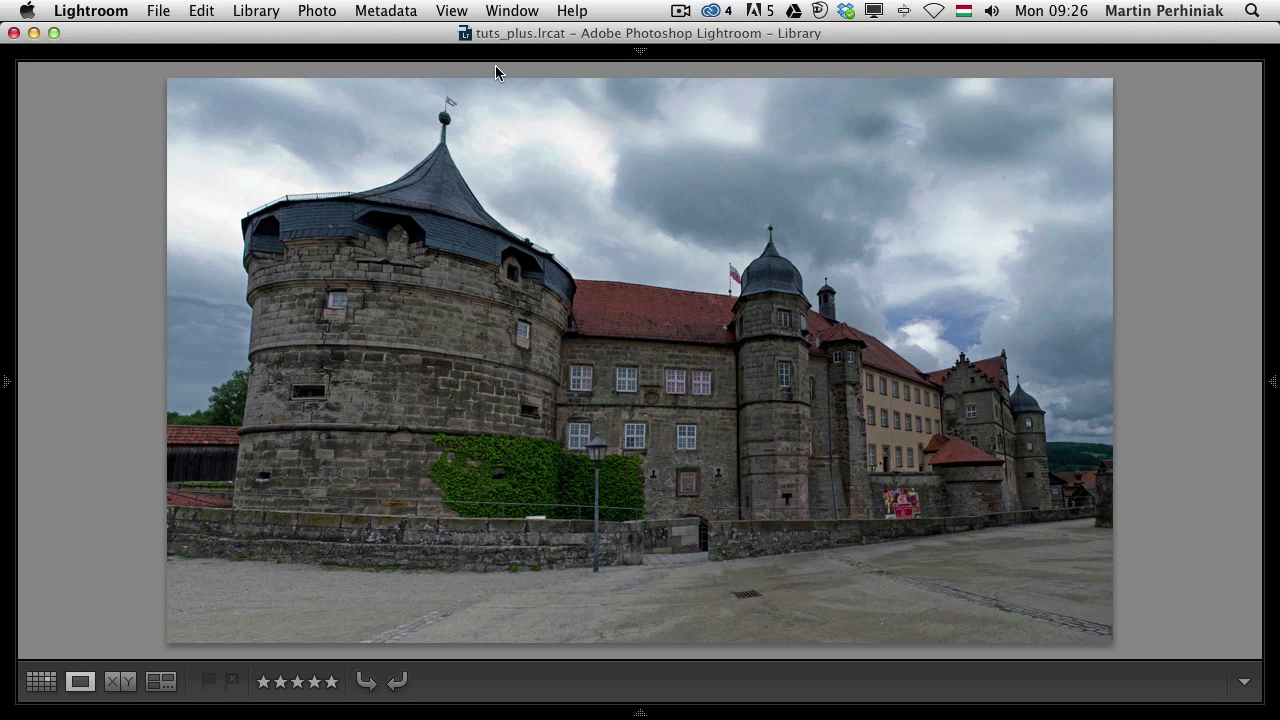
key(l)
key(l)
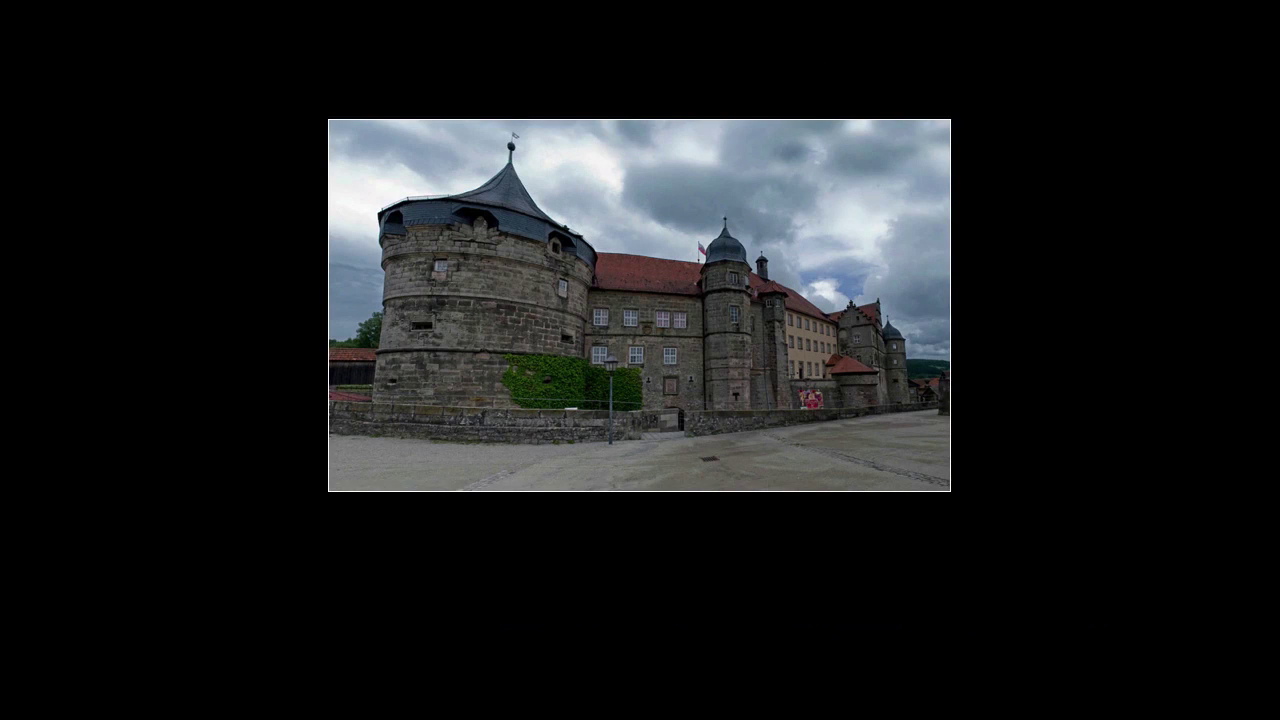
key(l)
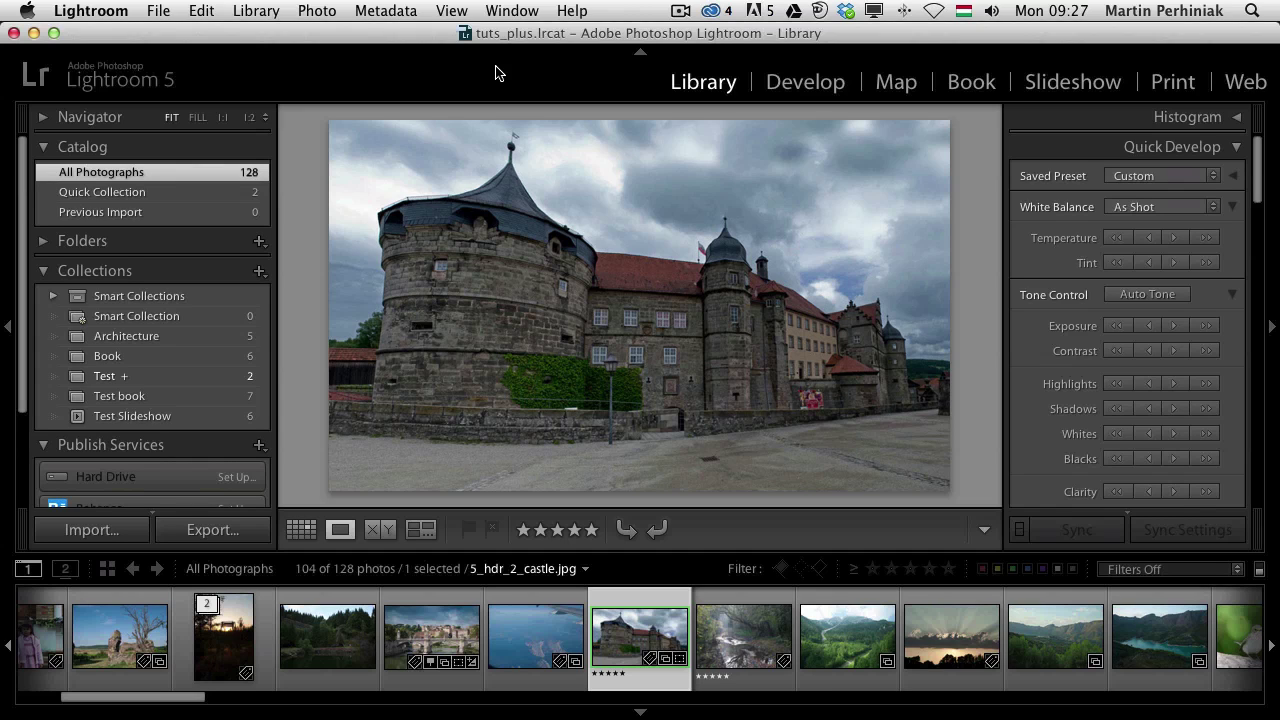
Step: Preview the castle photo and the following forest stream photo in full screen, and leave the full-screen preview
key(f)
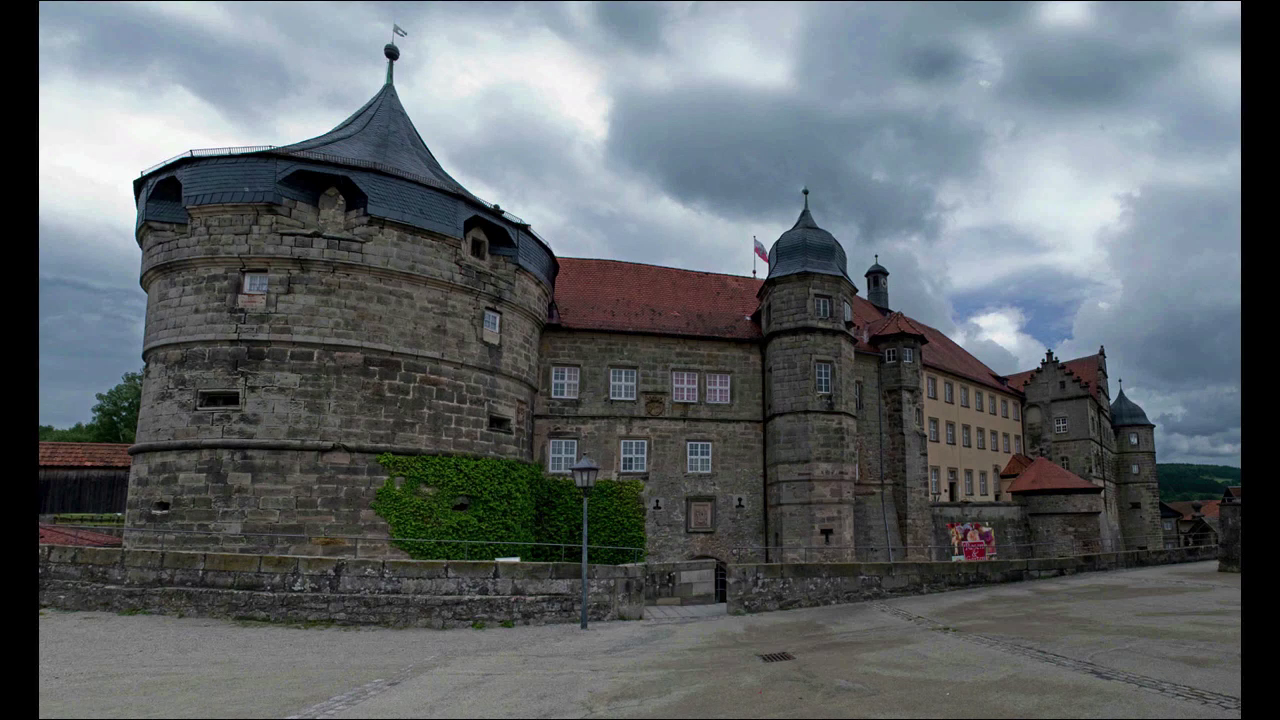
key(Right)
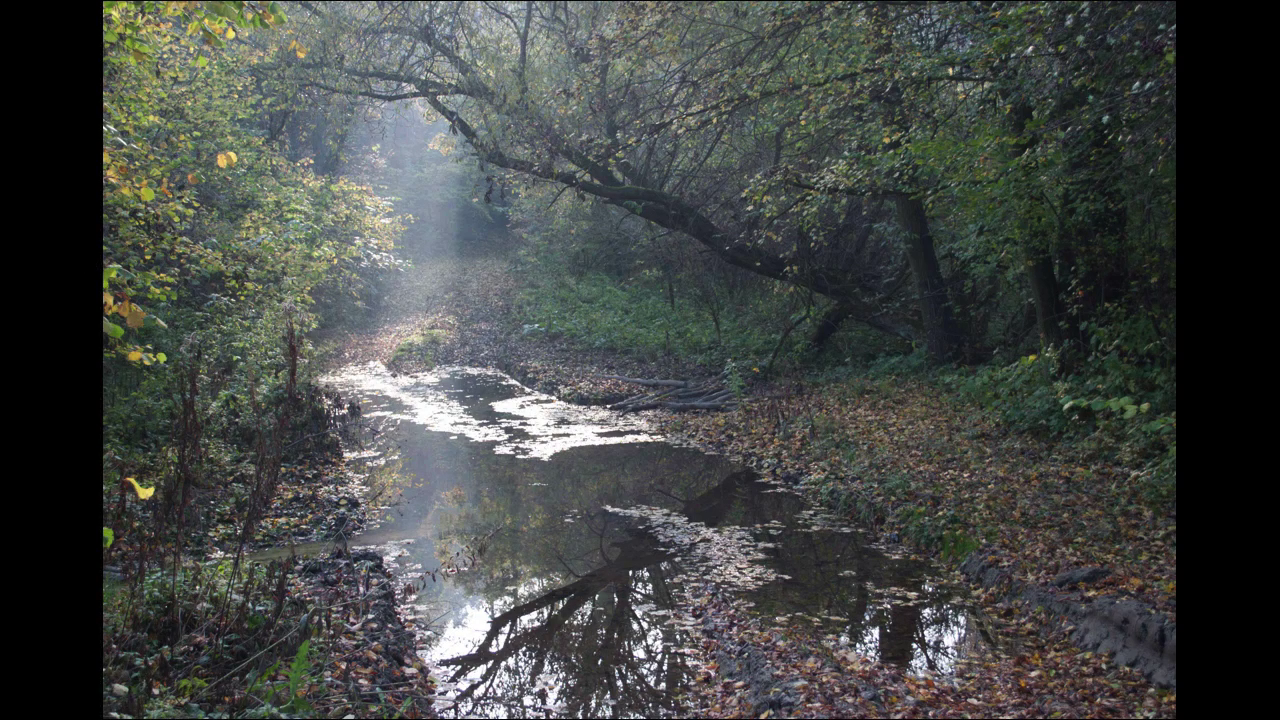
key(Escape)
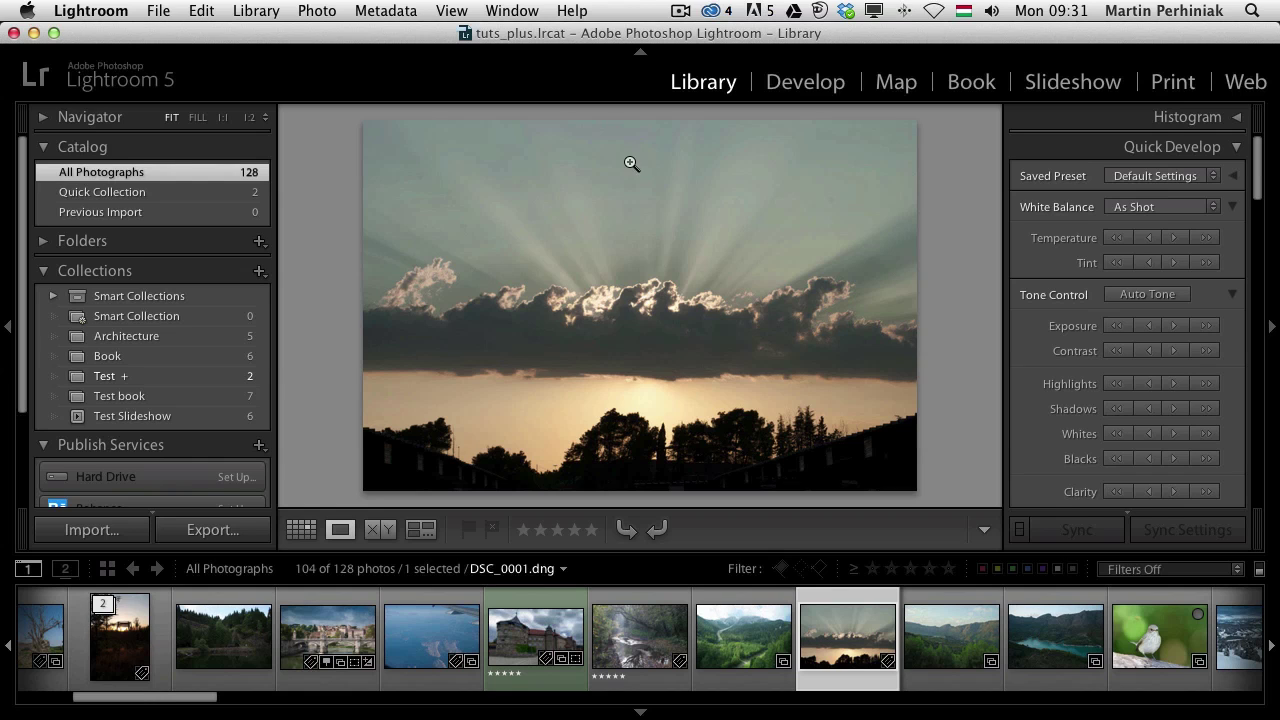
Step: Heal two spots in the sky of DSC_0001.dng with Spot Removal in the Develop module, using size 77 and opacity 100
click(808, 84)
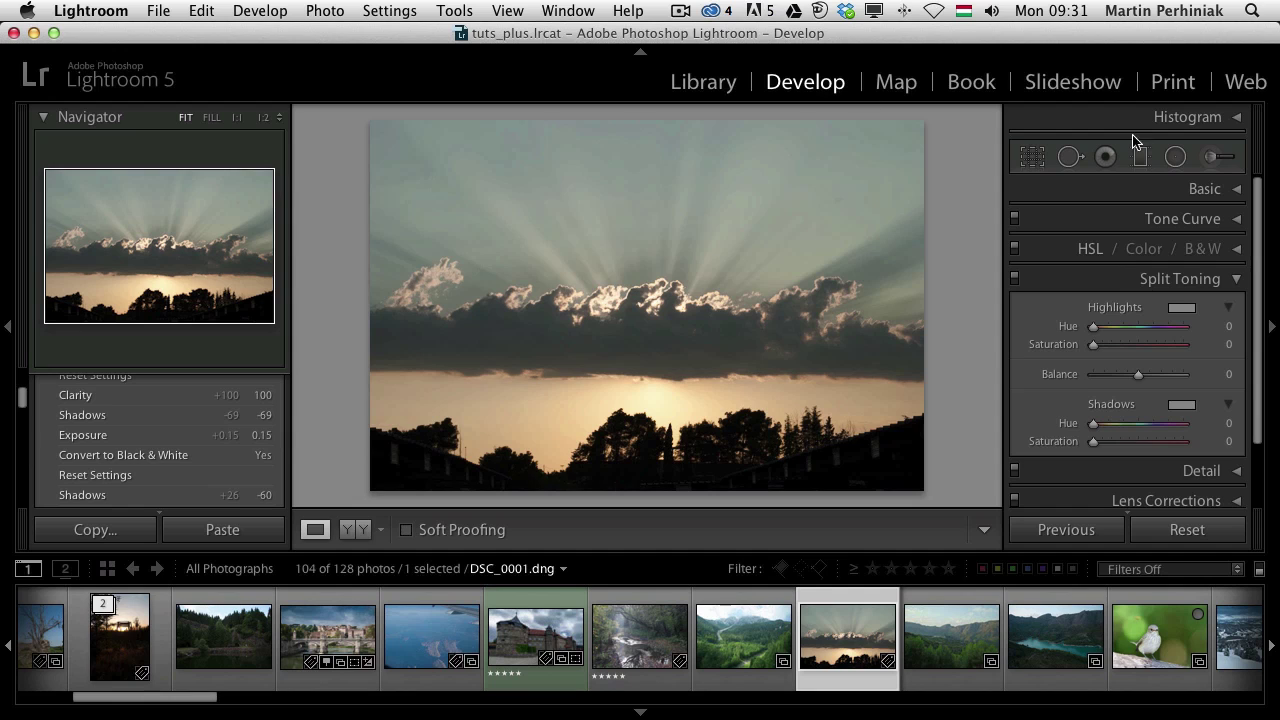
click(1067, 160)
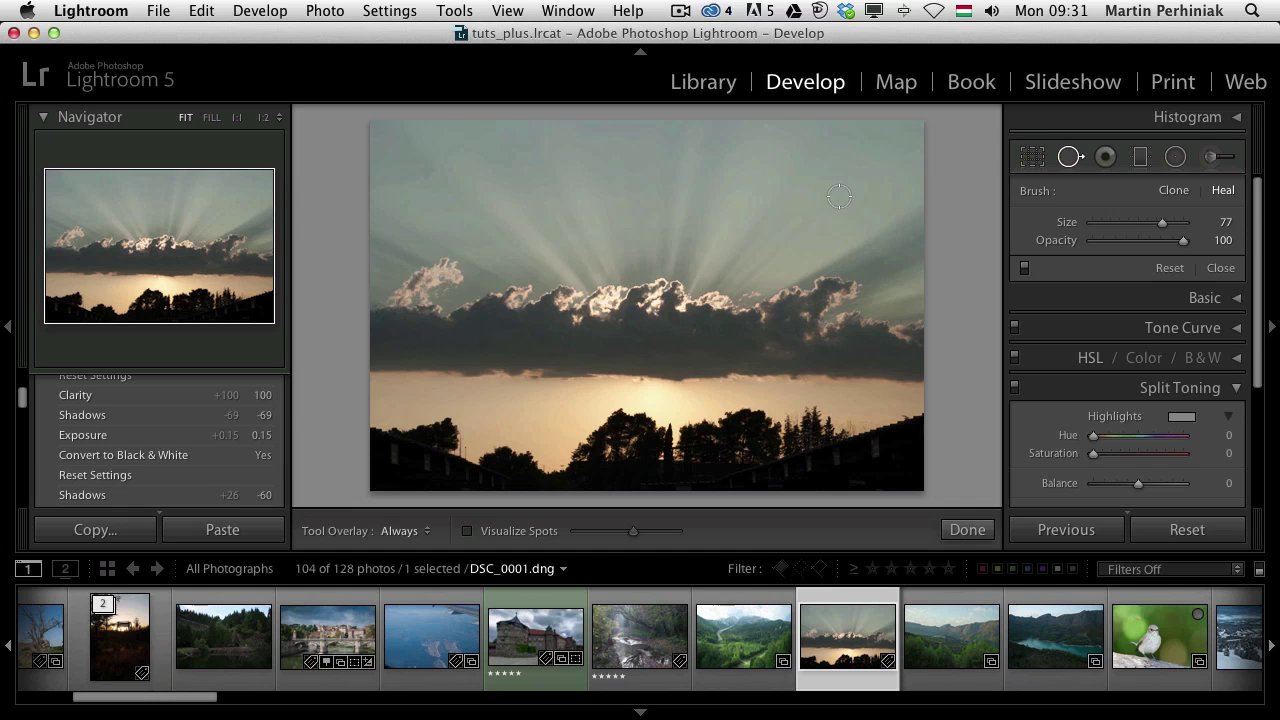
click(839, 198)
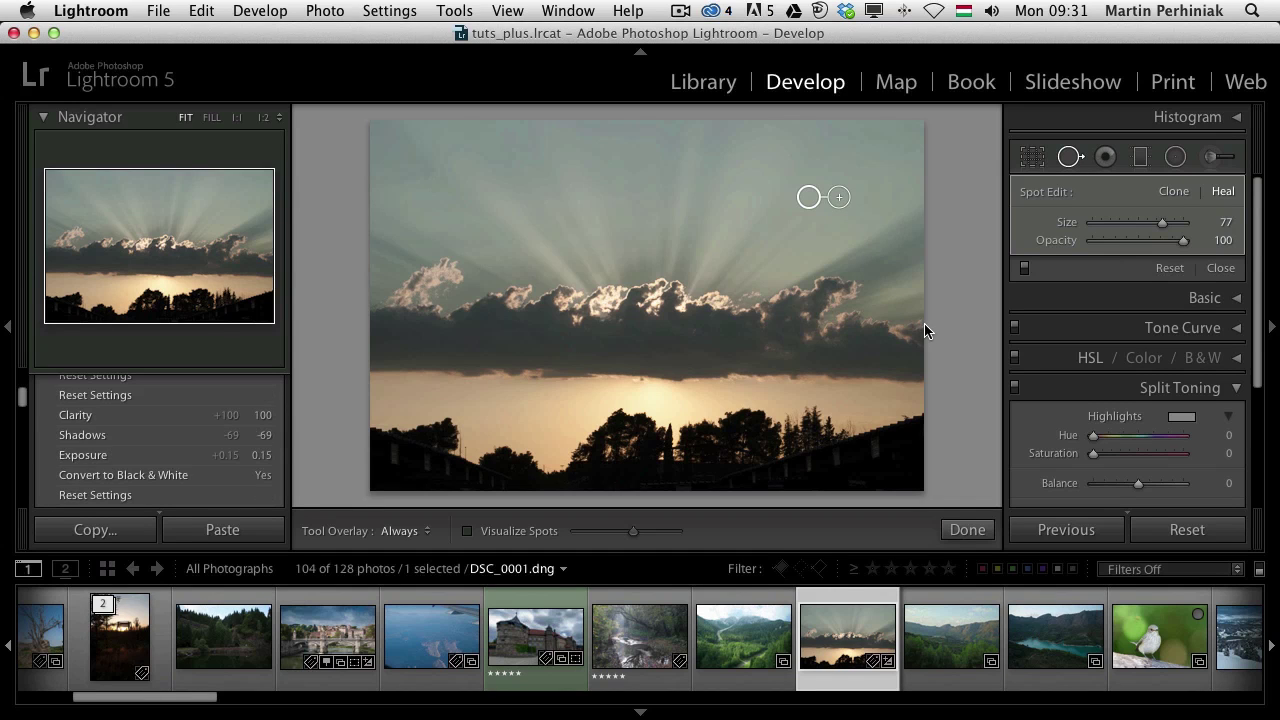
click(423, 176)
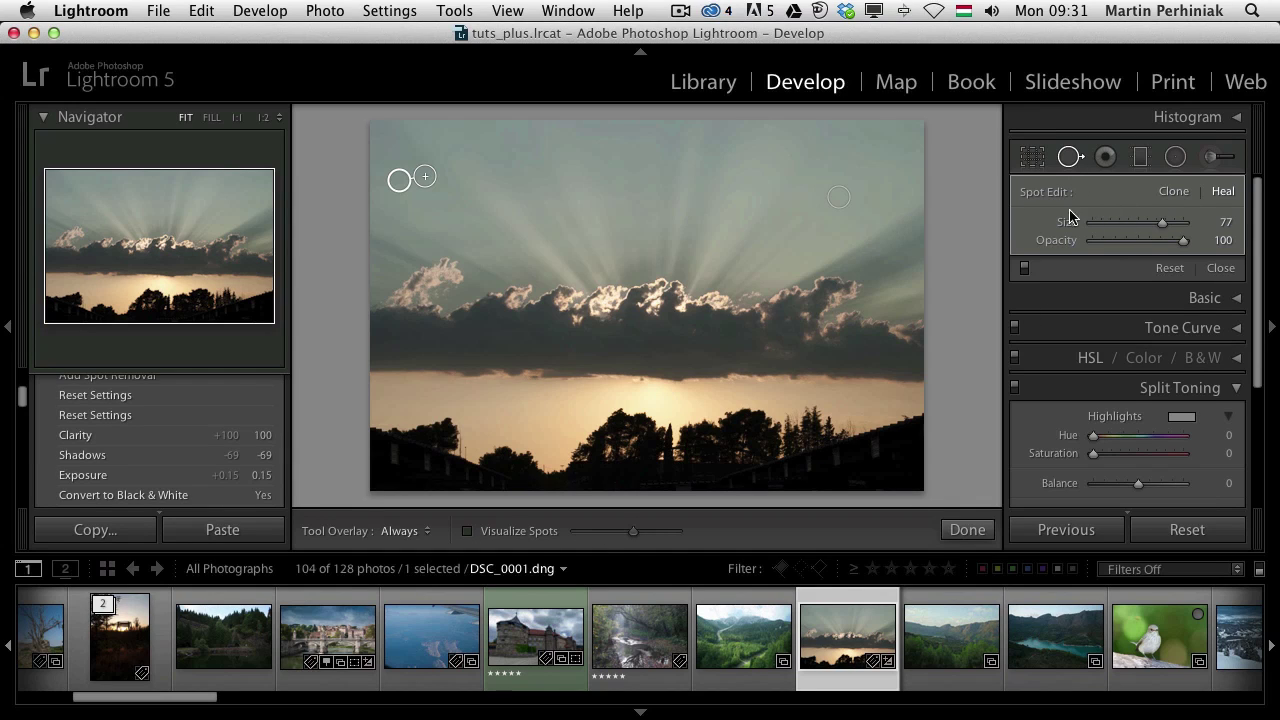
Step: Visualize spots with a raised threshold, heal the remaining sky spots at size 76, and turn the visualization off
click(469, 534)
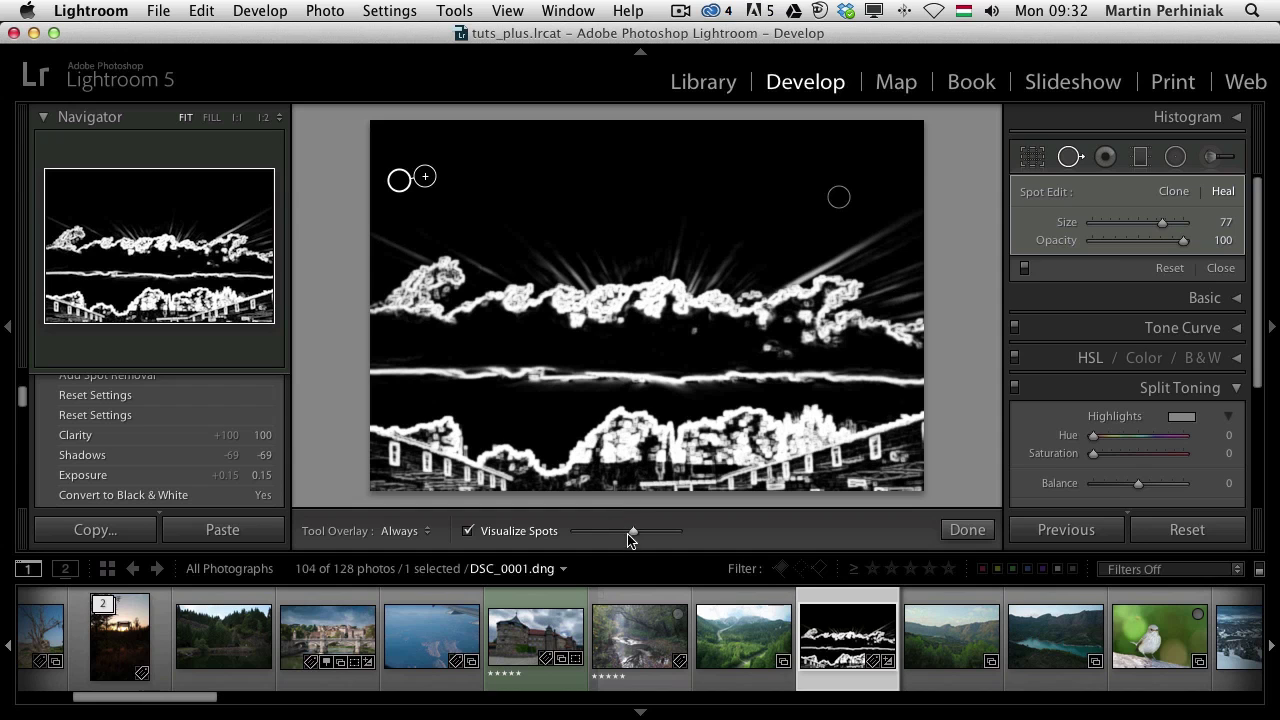
drag(632, 533, 677, 537)
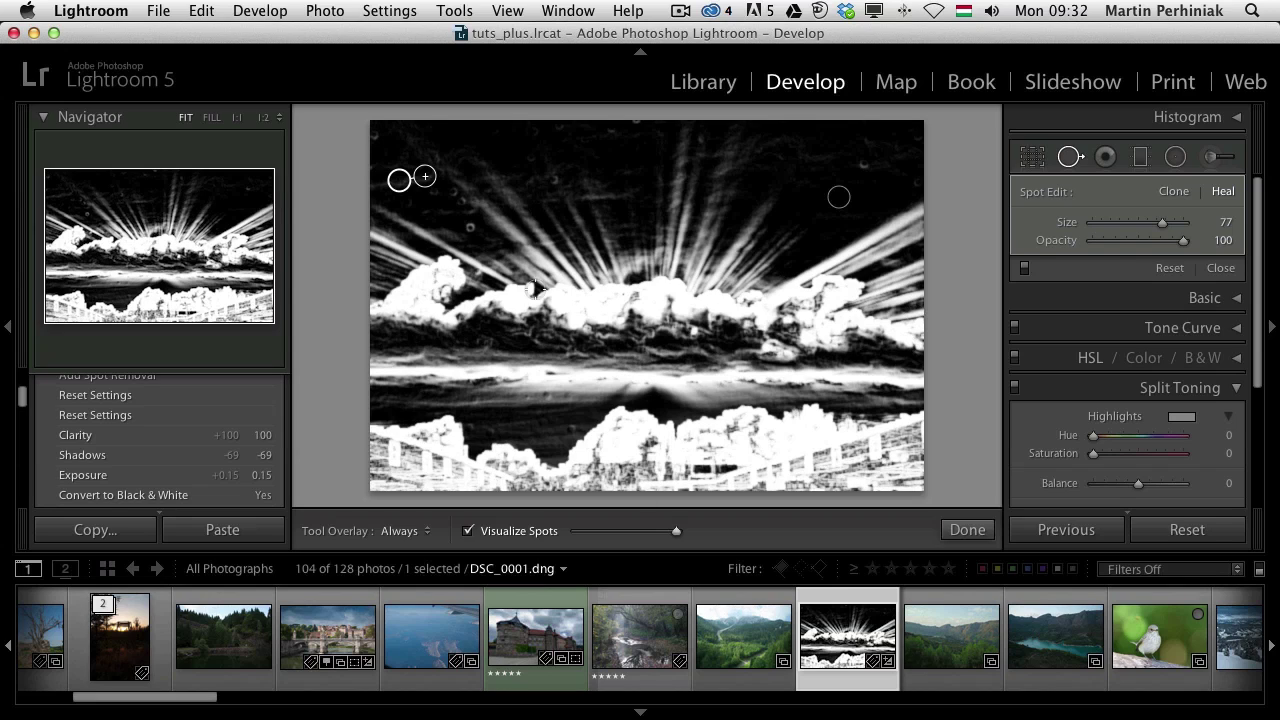
key(Escape)
click(468, 226)
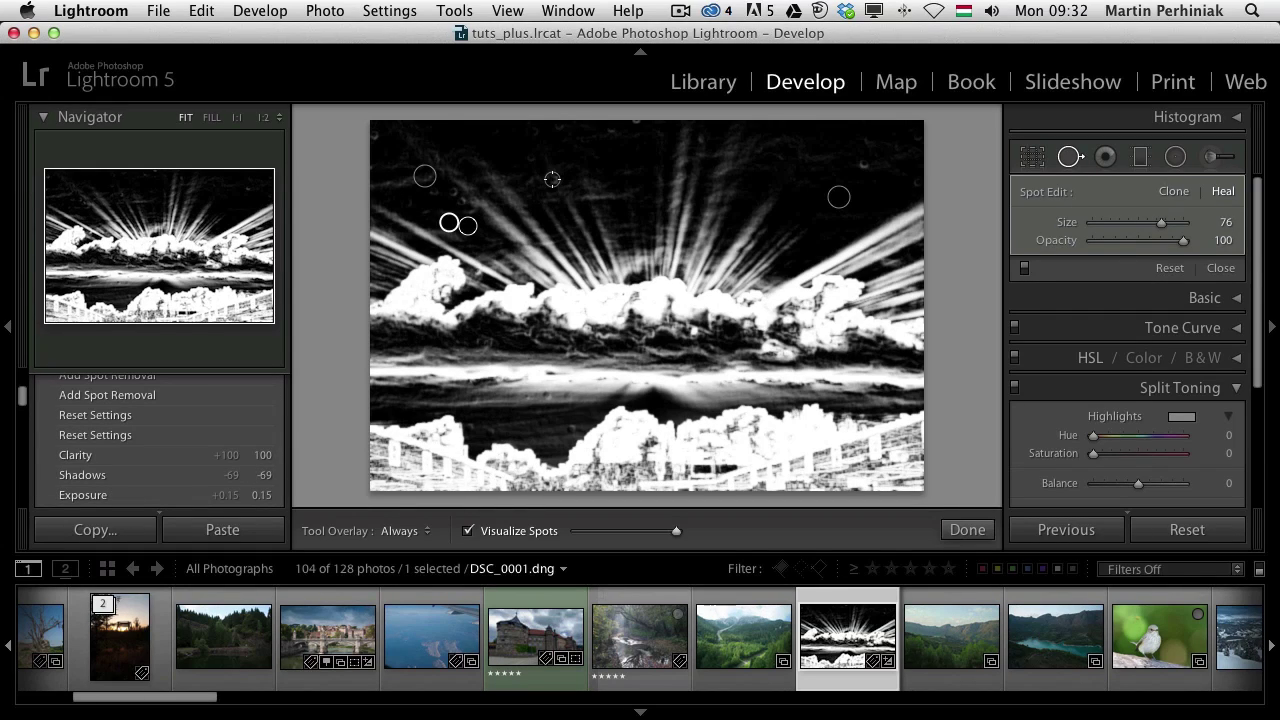
click(552, 178)
click(376, 134)
click(626, 133)
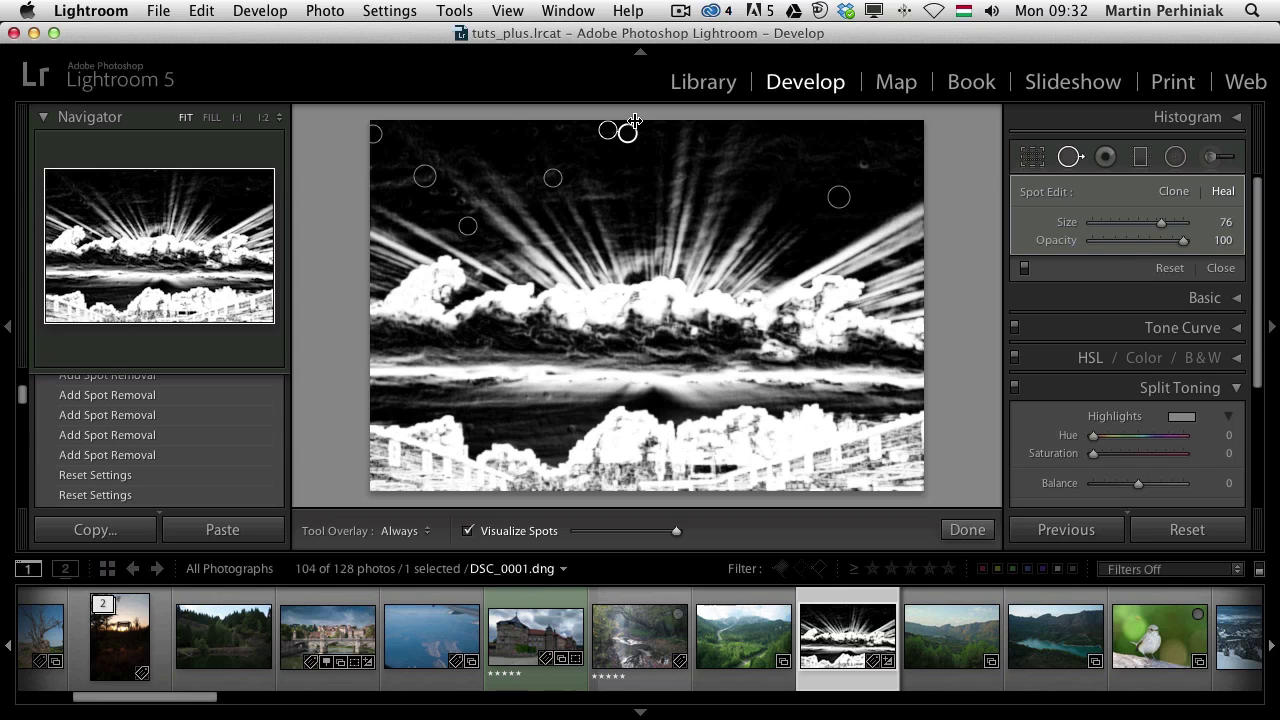
drag(629, 129, 560, 126)
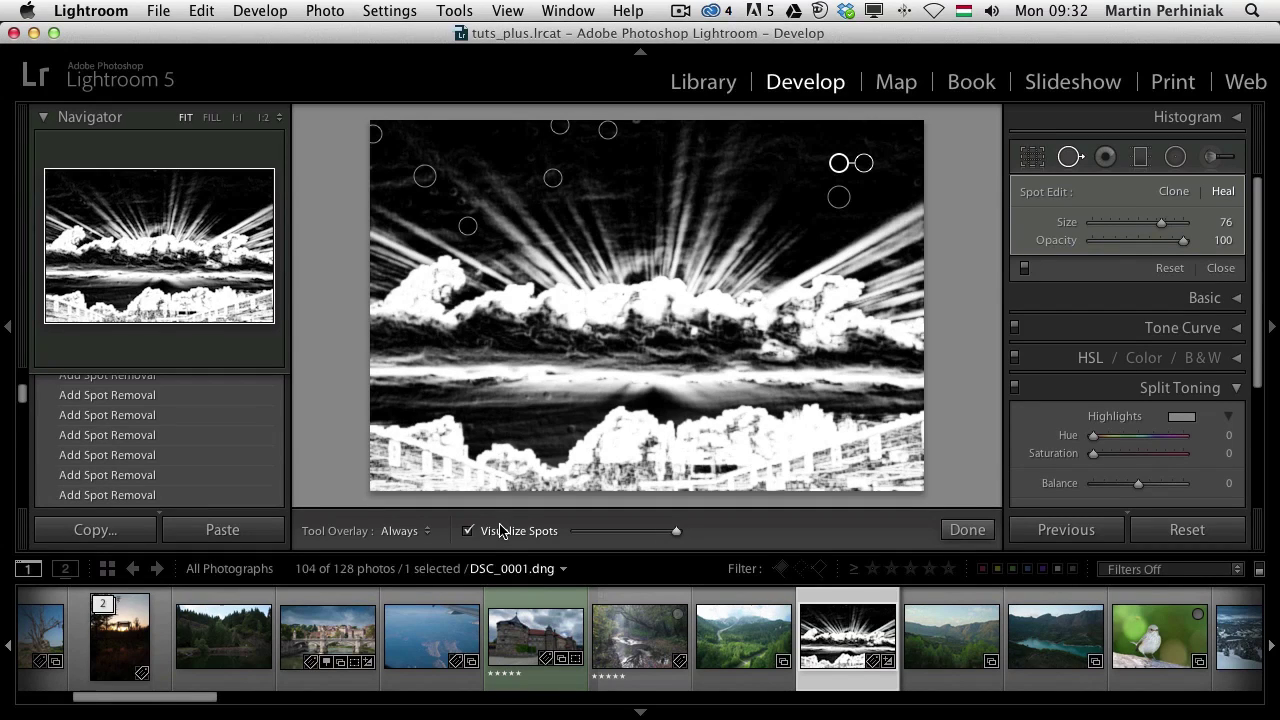
click(501, 533)
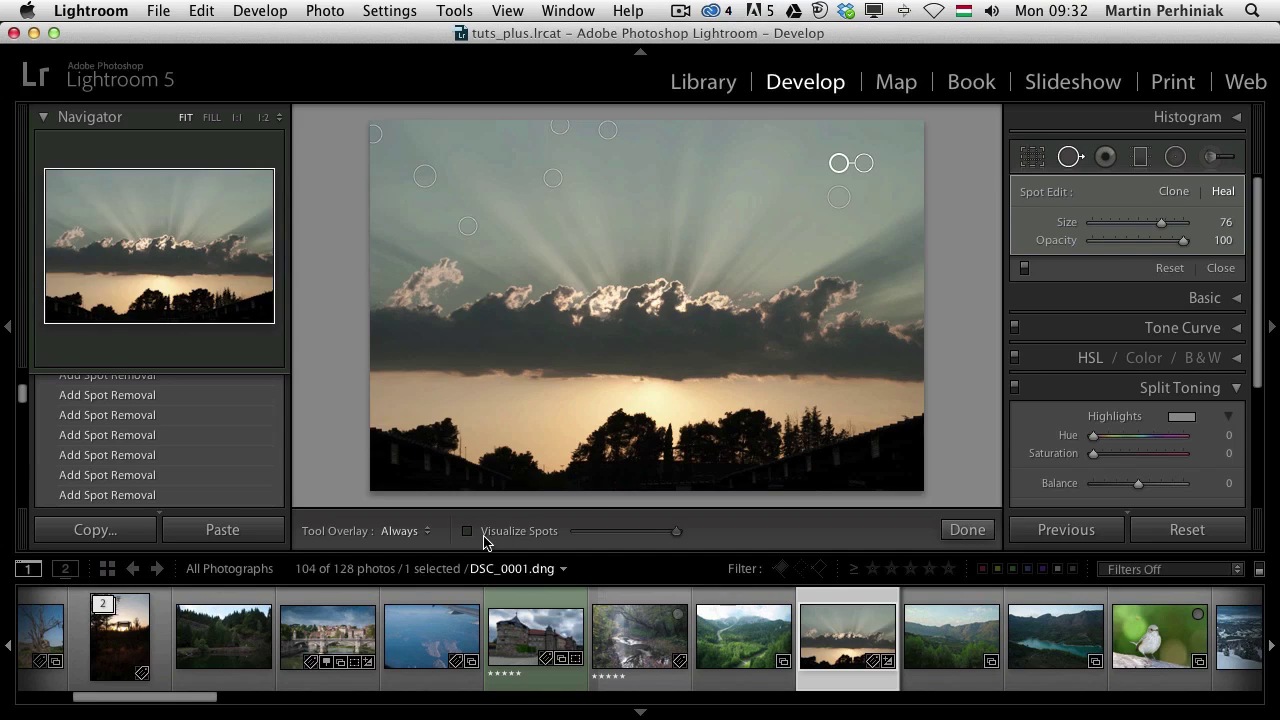
click(1077, 158)
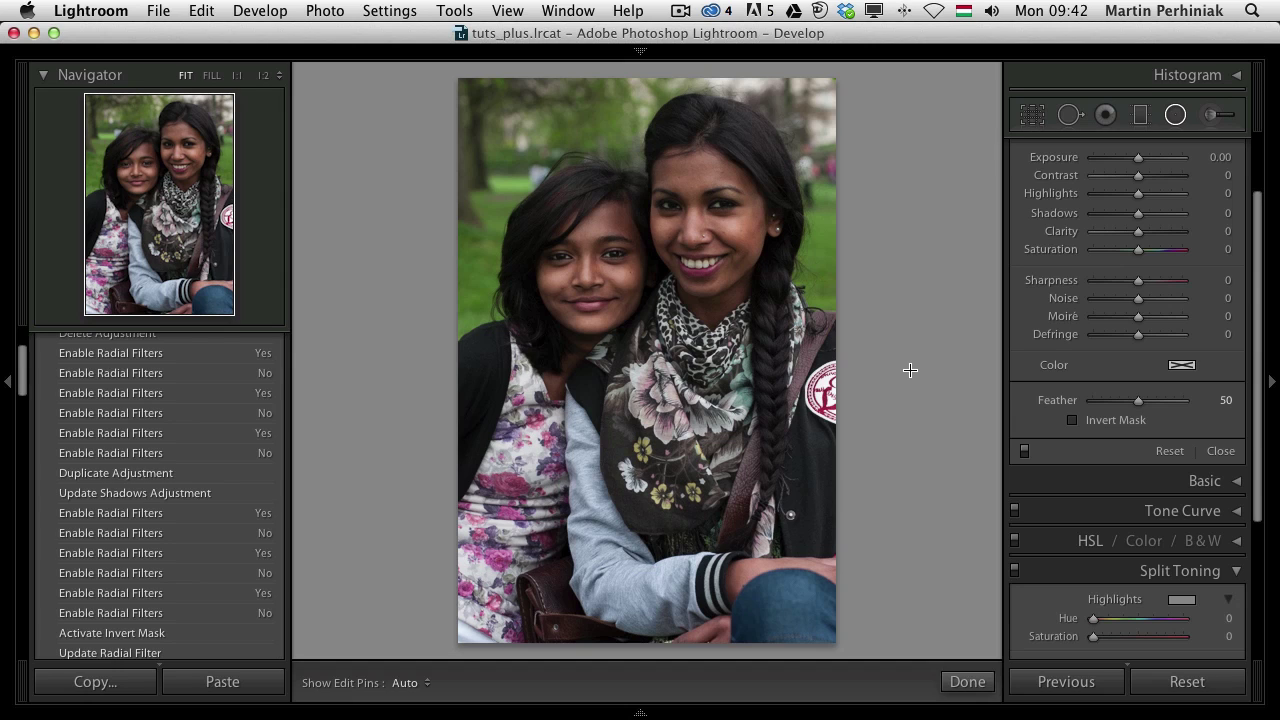
Step: Draw an oval Radial Filter around the taller woman's face and adjust its position to fit the face
scroll(1094, 309, up, 3)
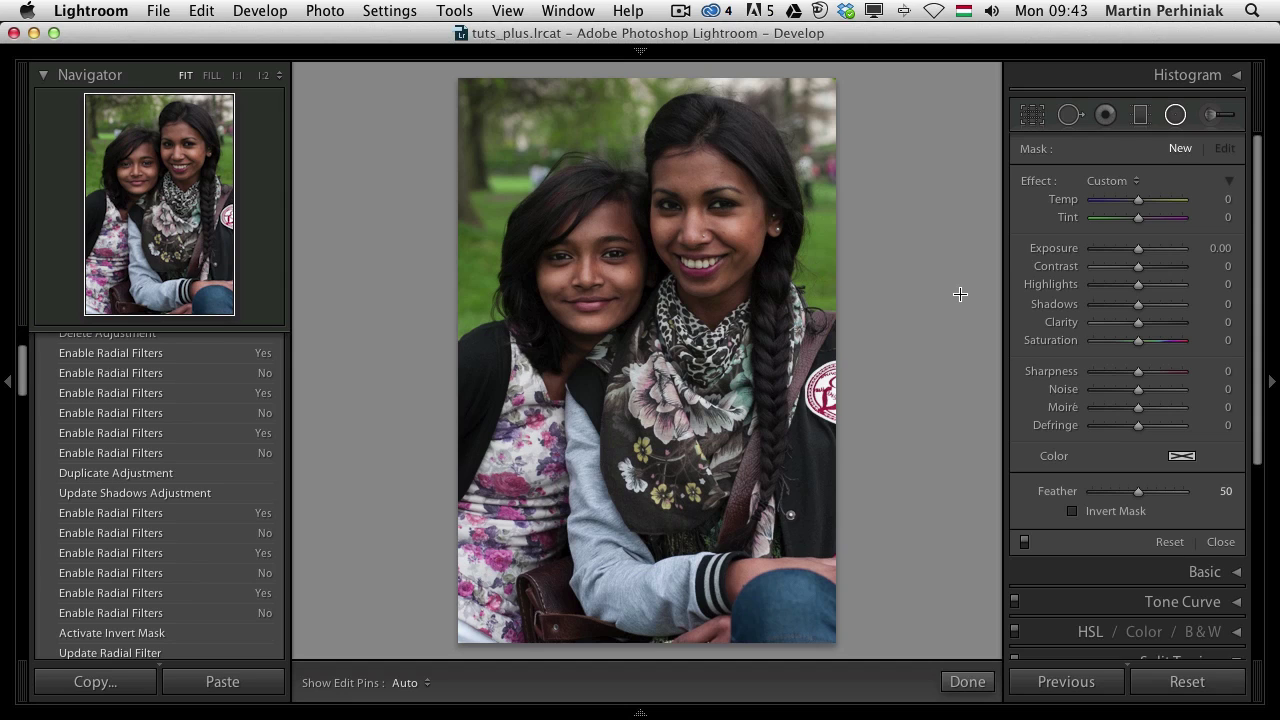
click(1180, 117)
drag(705, 230, 767, 148)
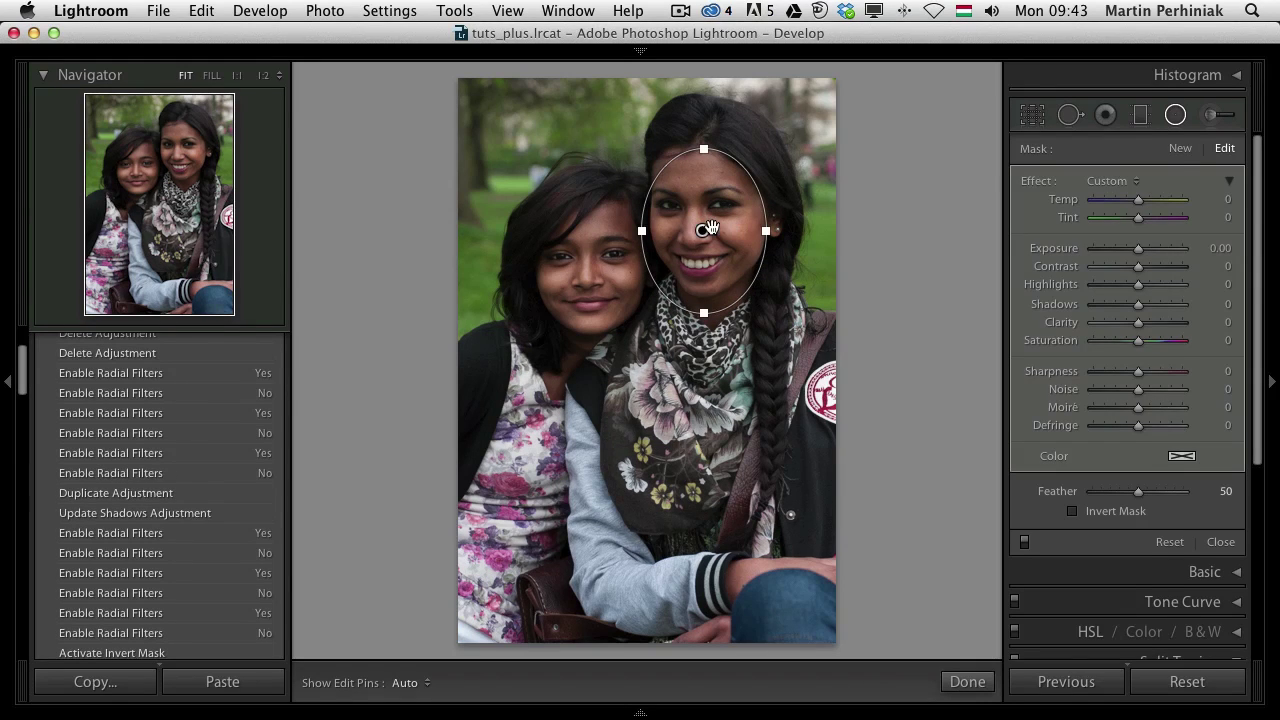
drag(705, 228, 703, 228)
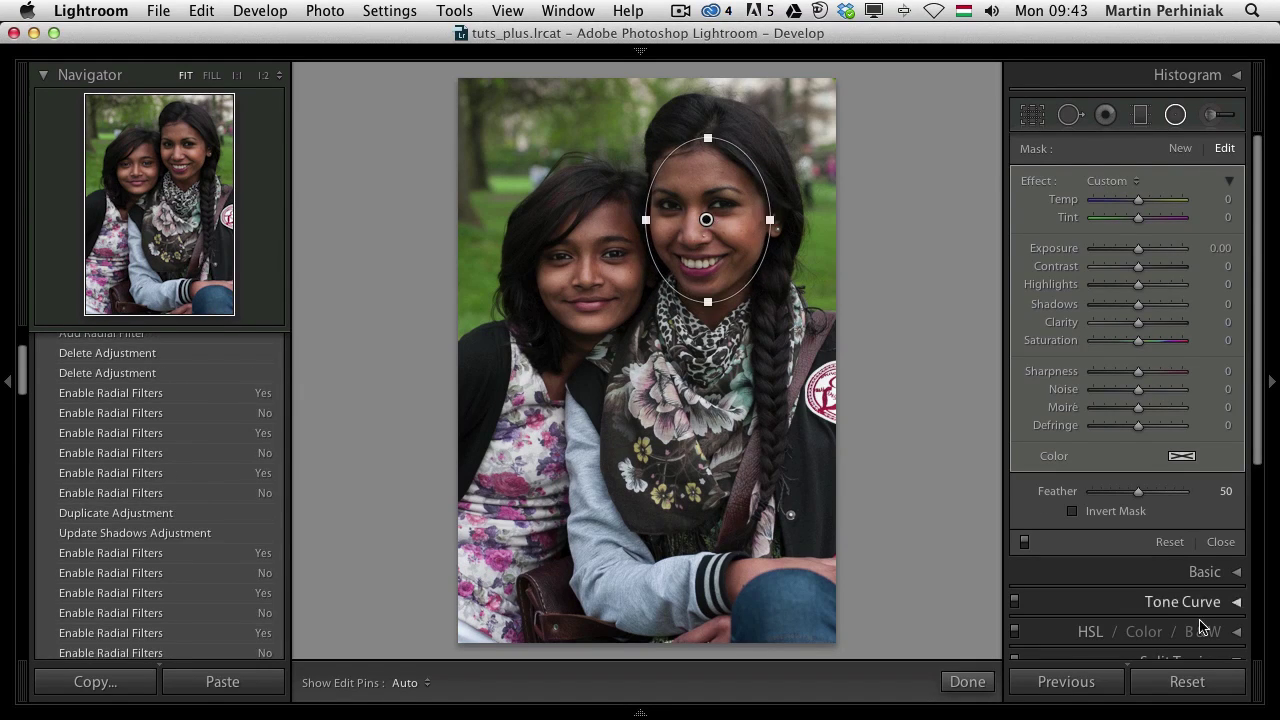
Step: Invert the radial filter's mask and set its shadows to 66 and exposure to 0.18
click(1089, 516)
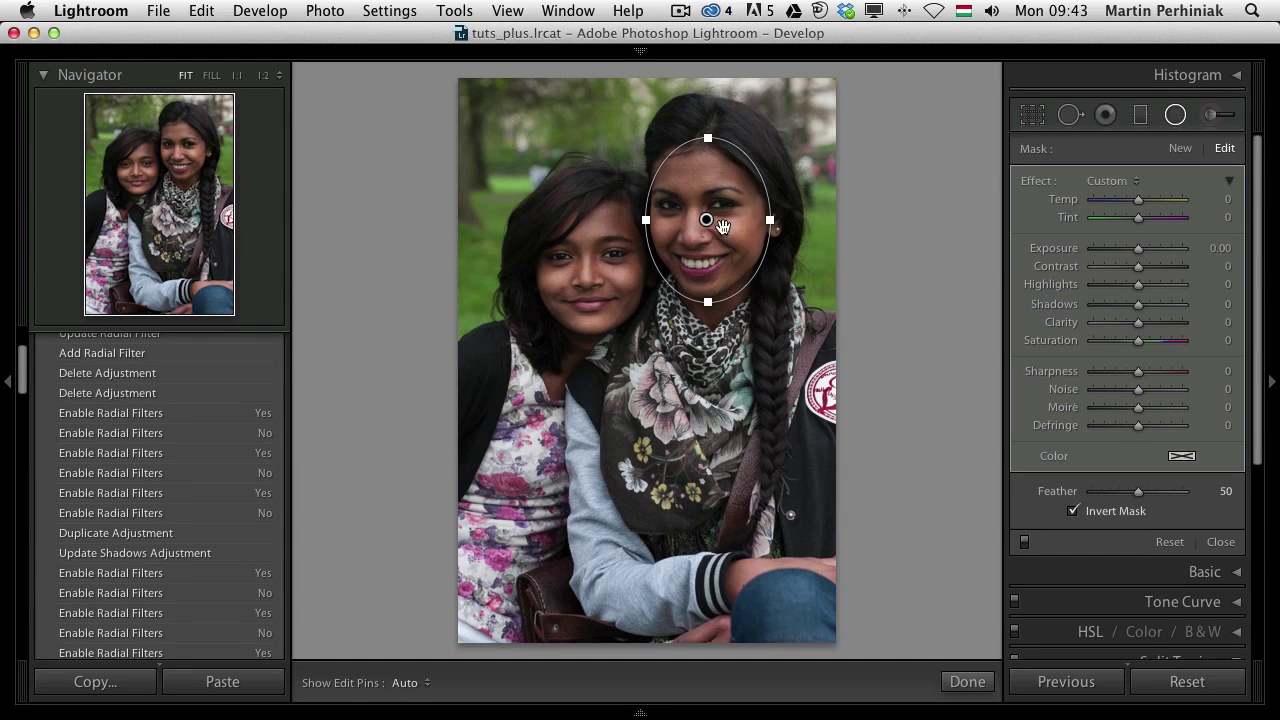
drag(1142, 308, 1167, 306)
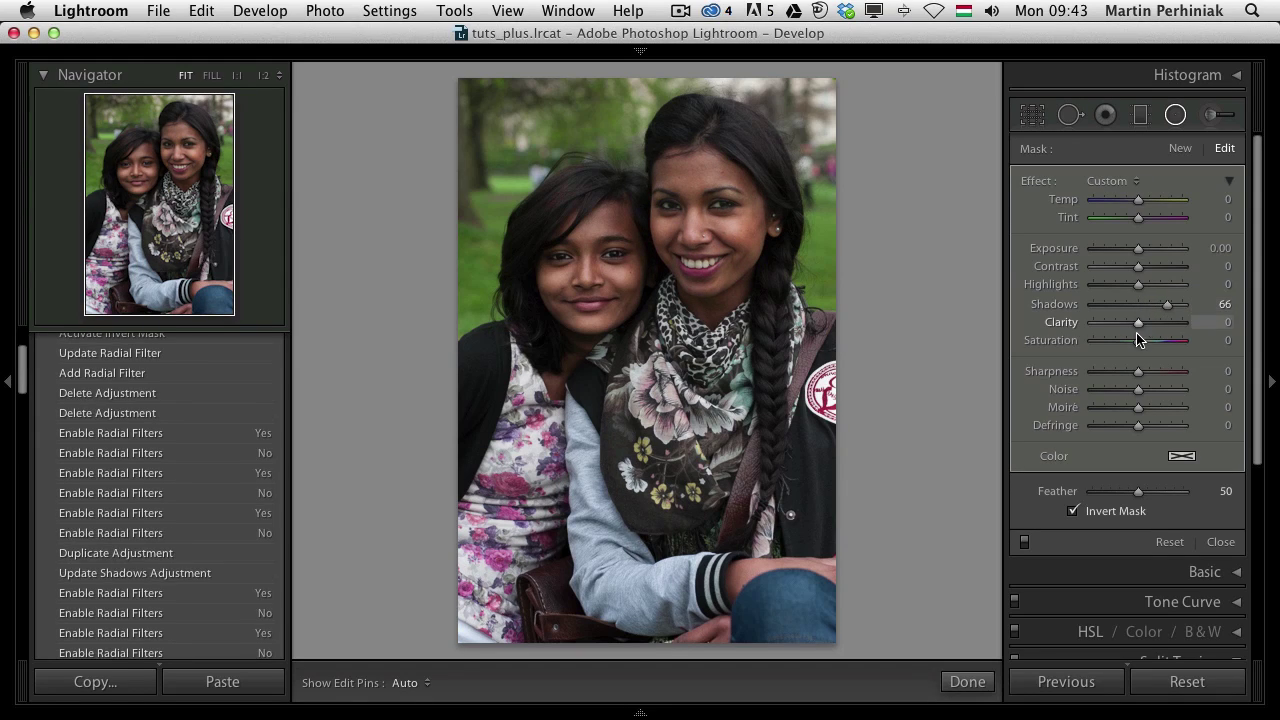
drag(1139, 250, 1141, 252)
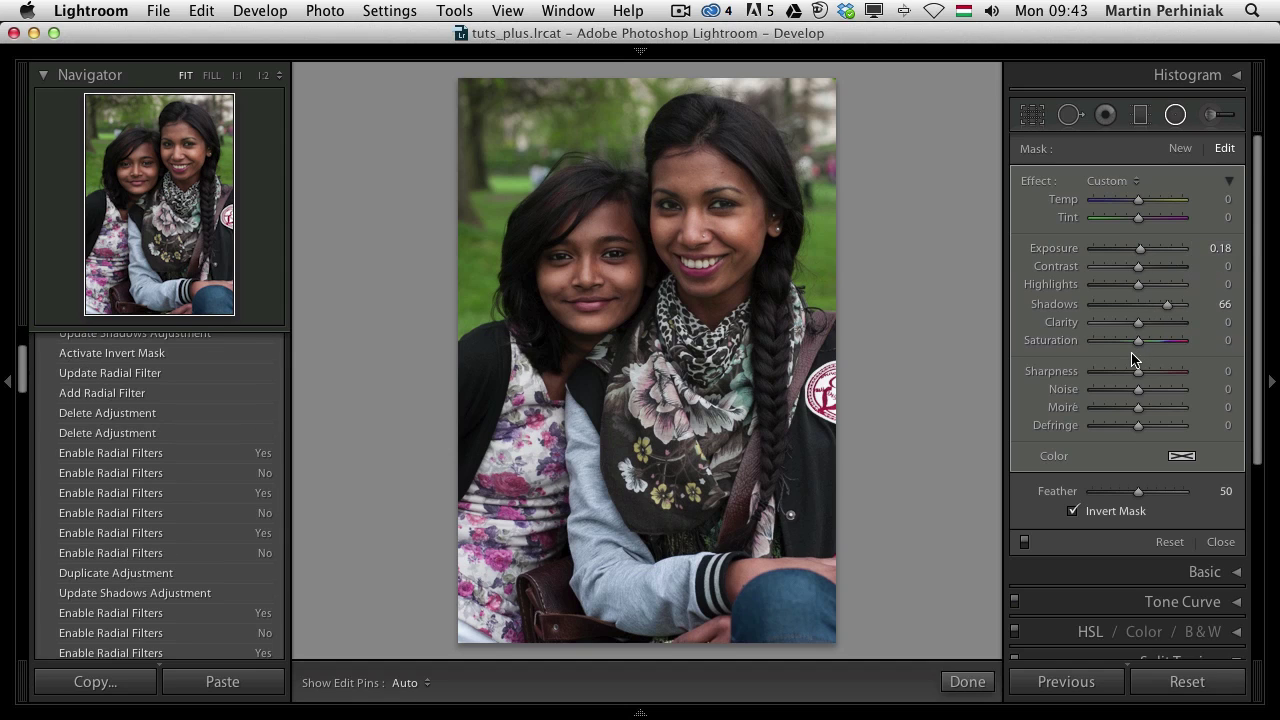
Step: Compare the portrait with and without the radial filter, and review the display options for edit pins
click(1023, 543)
click(1025, 544)
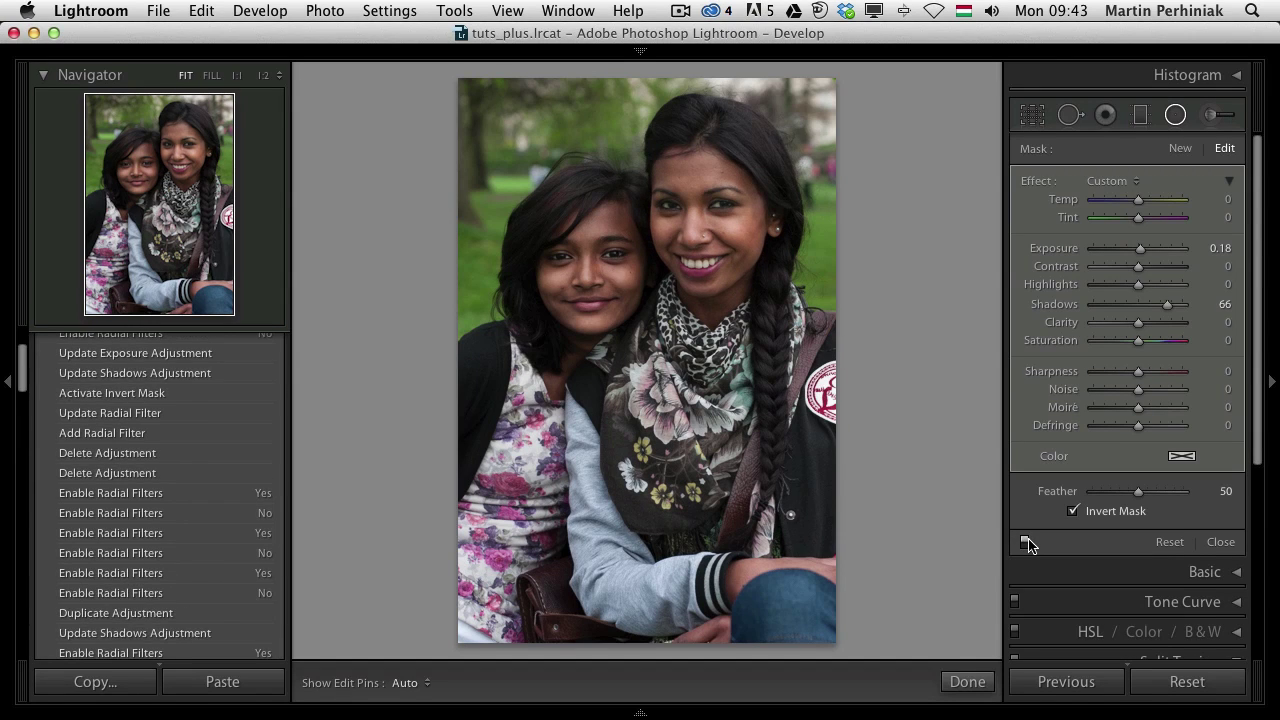
mouse_move(708, 512)
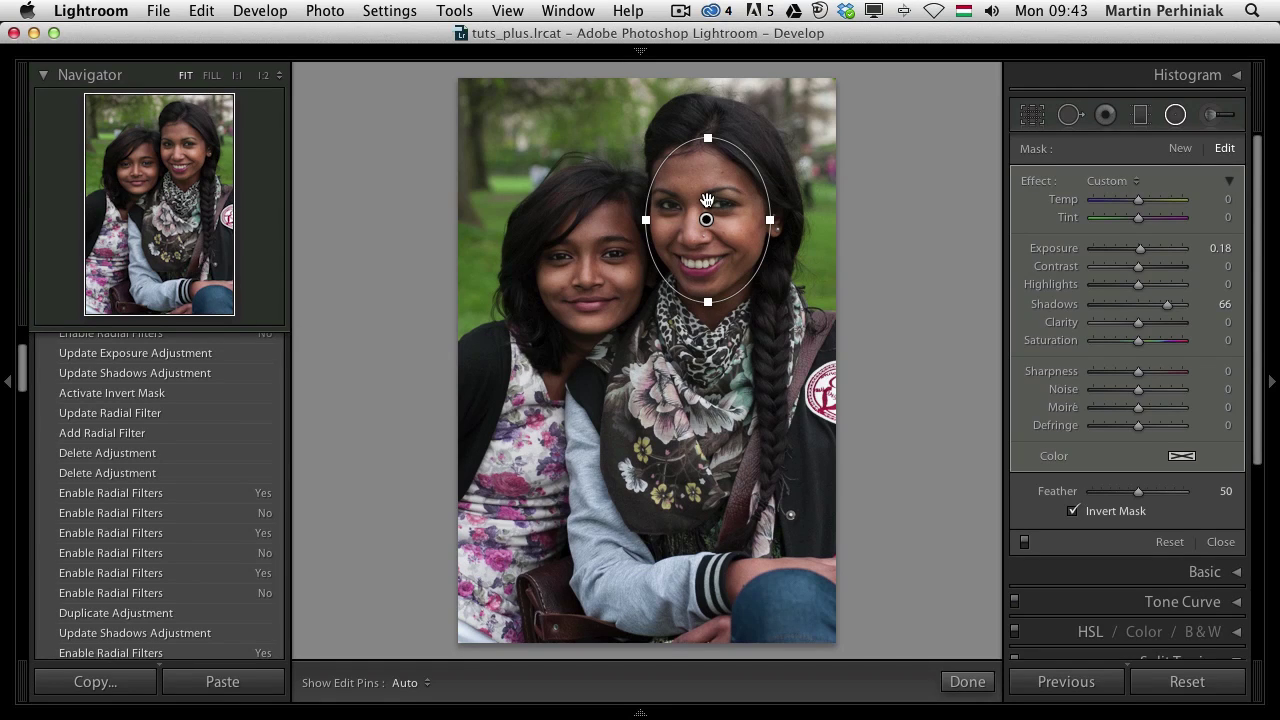
click(434, 684)
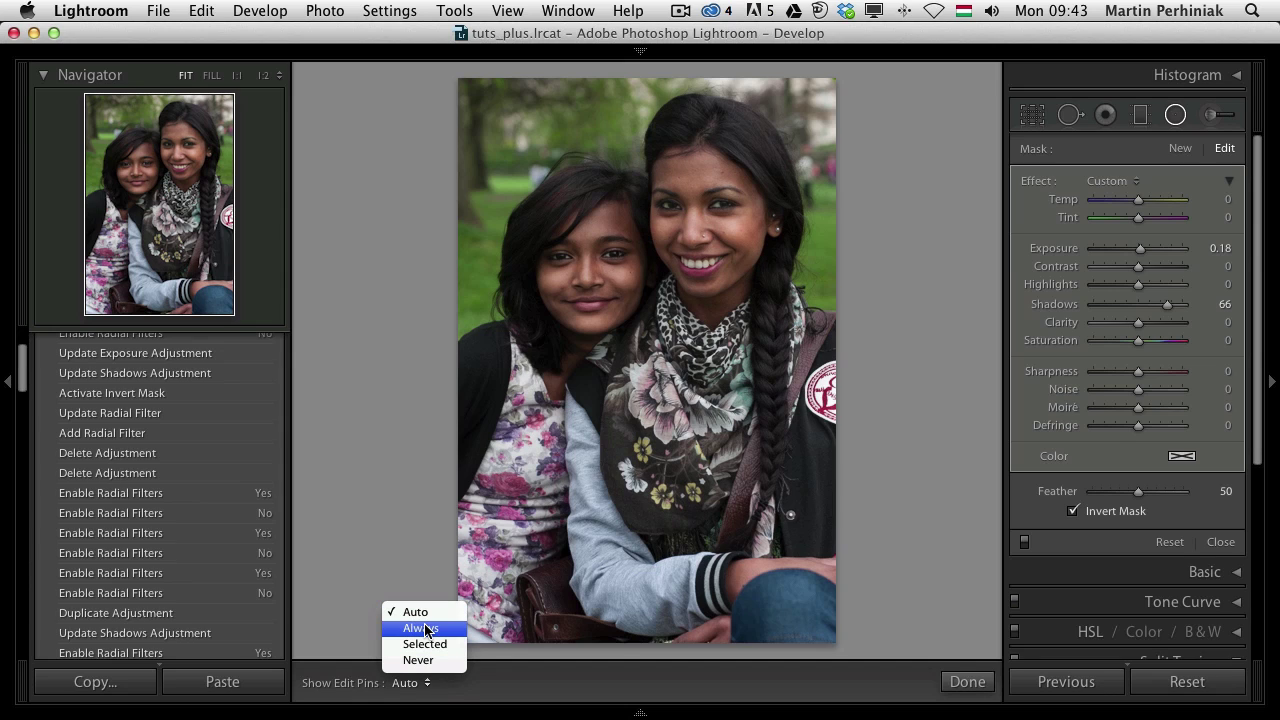
click(867, 552)
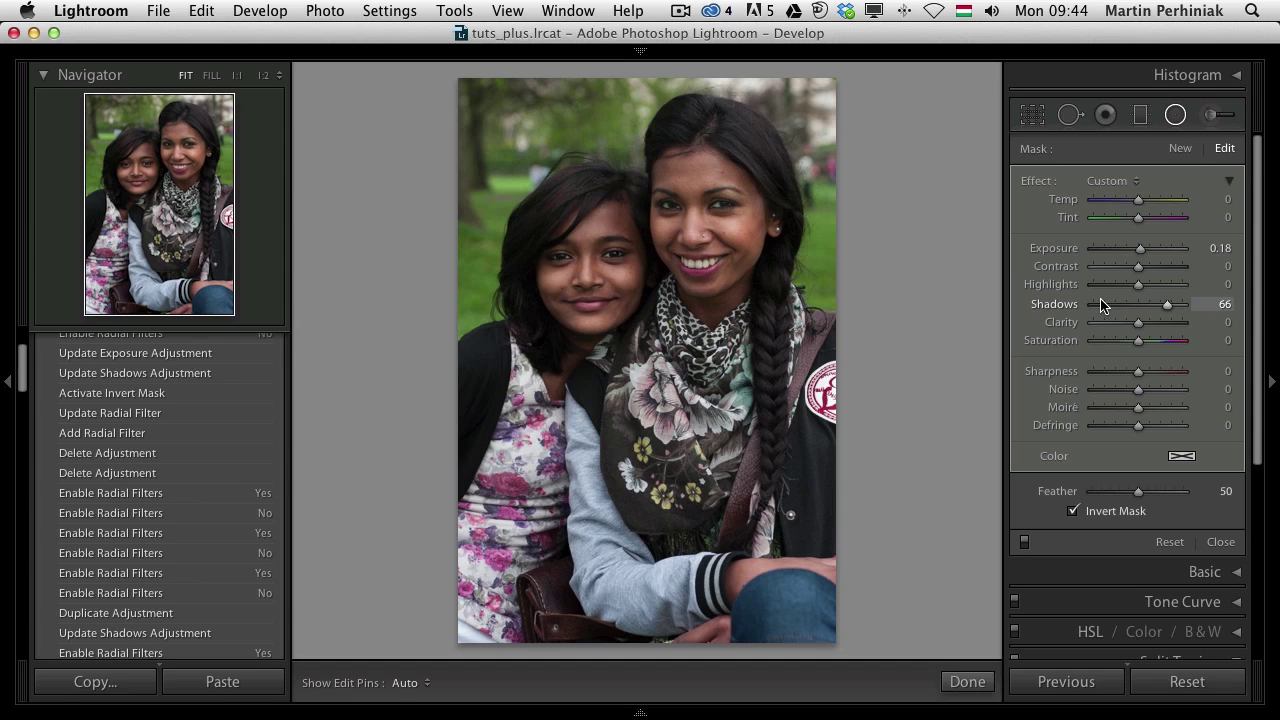
click(1024, 542)
click(1024, 542)
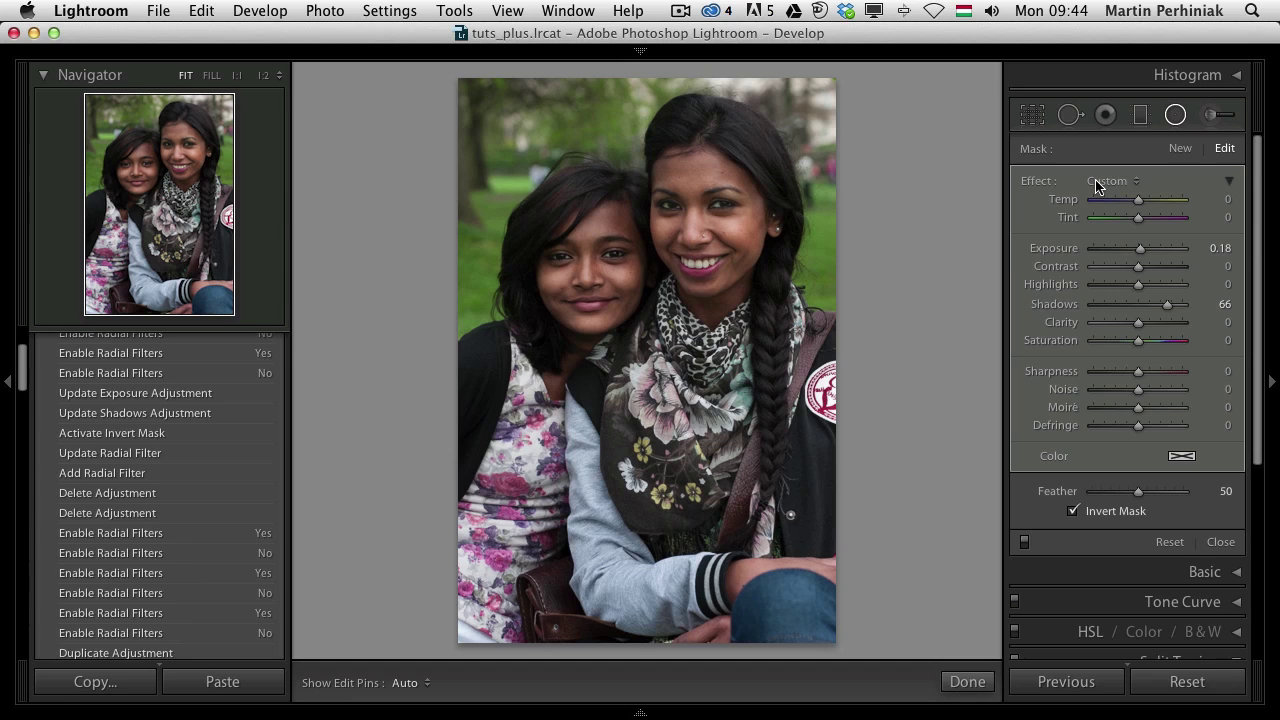
Step: Duplicate the radial filter onto the shorter girl's face, and check the settings of both filters
mouse_move(909, 226)
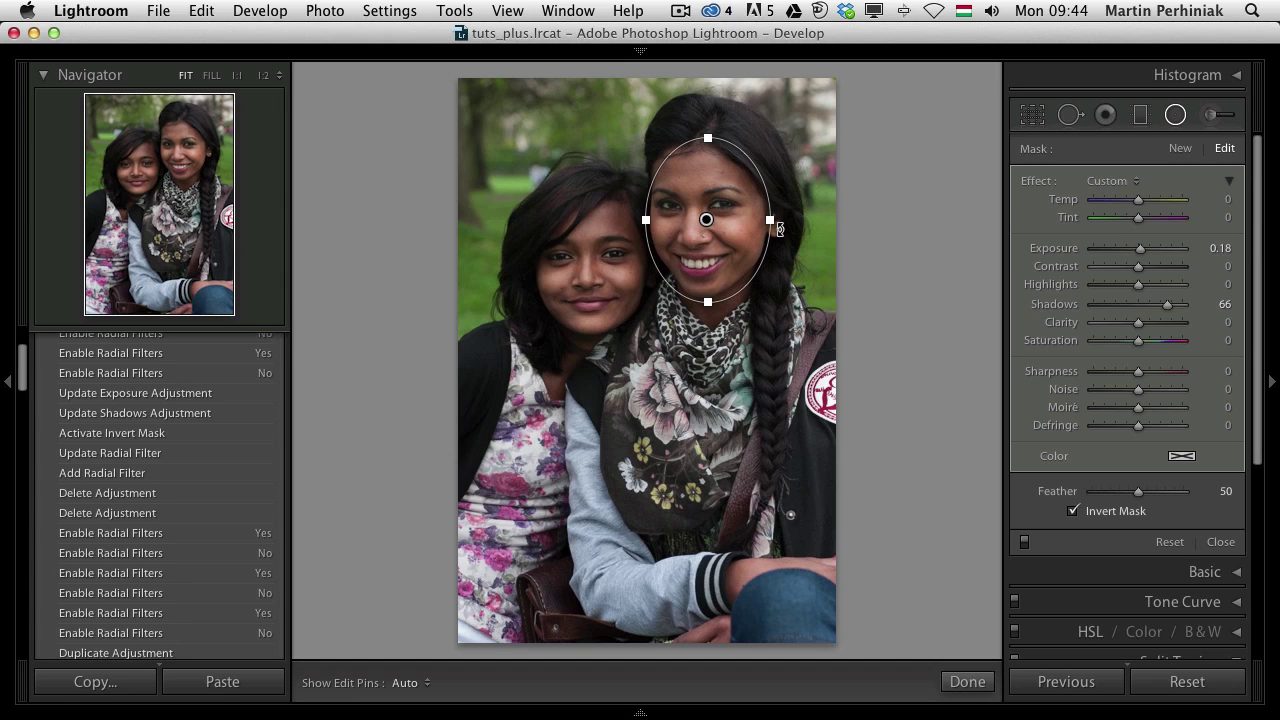
key(alt)
drag(706, 222, 590, 268)
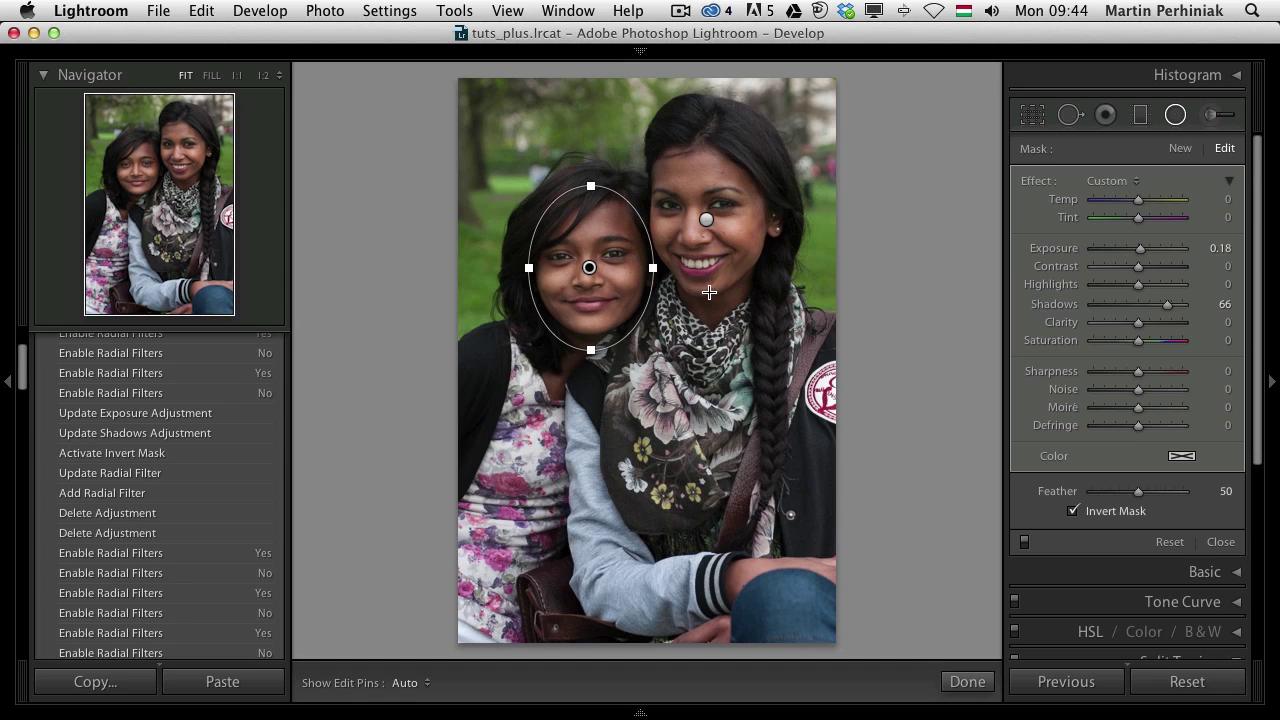
click(706, 220)
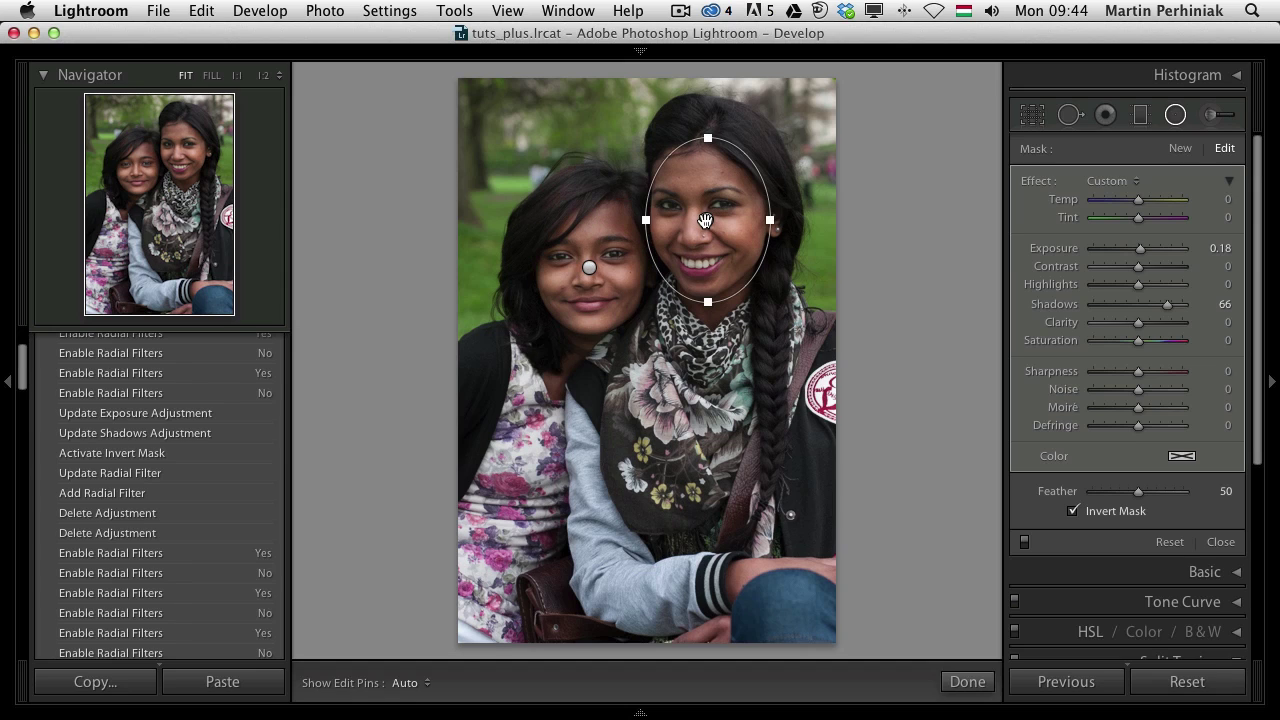
click(589, 268)
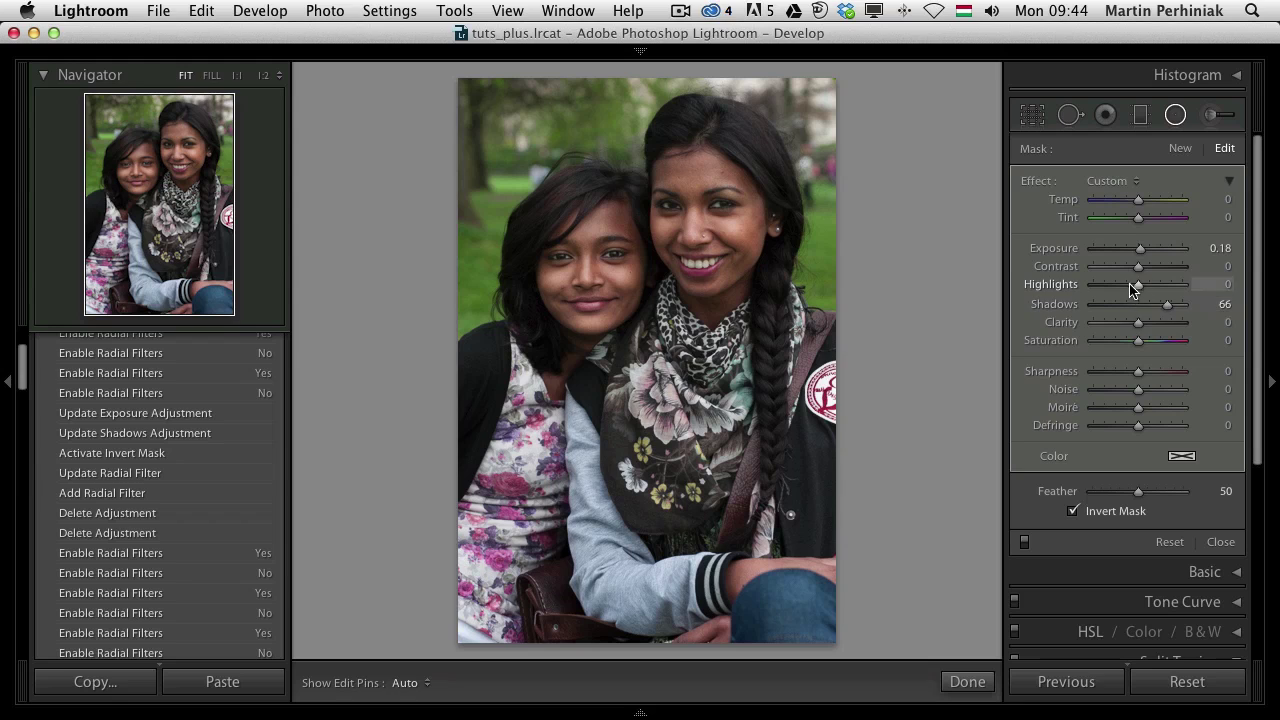
Step: Nudge the radial filter on the taller woman's face and scale its overall amount to exposure 0.16 and shadows 60
click(705, 220)
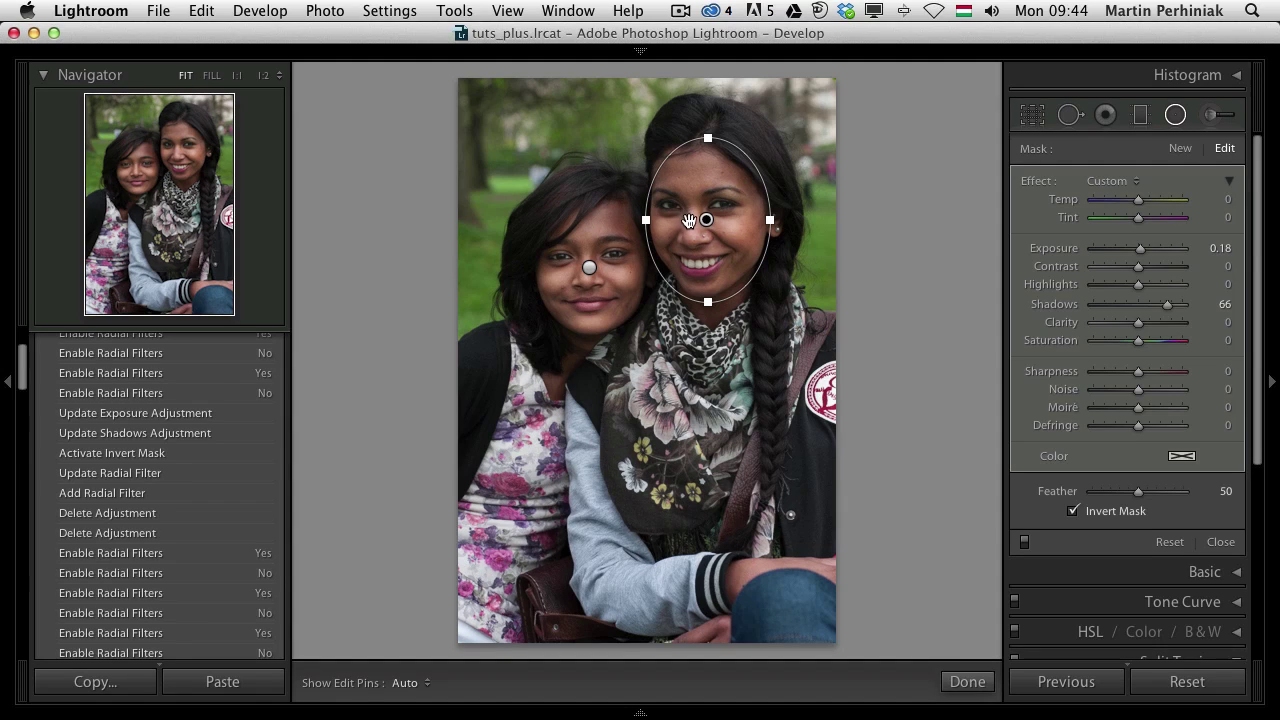
drag(706, 220, 702, 221)
key(alt)
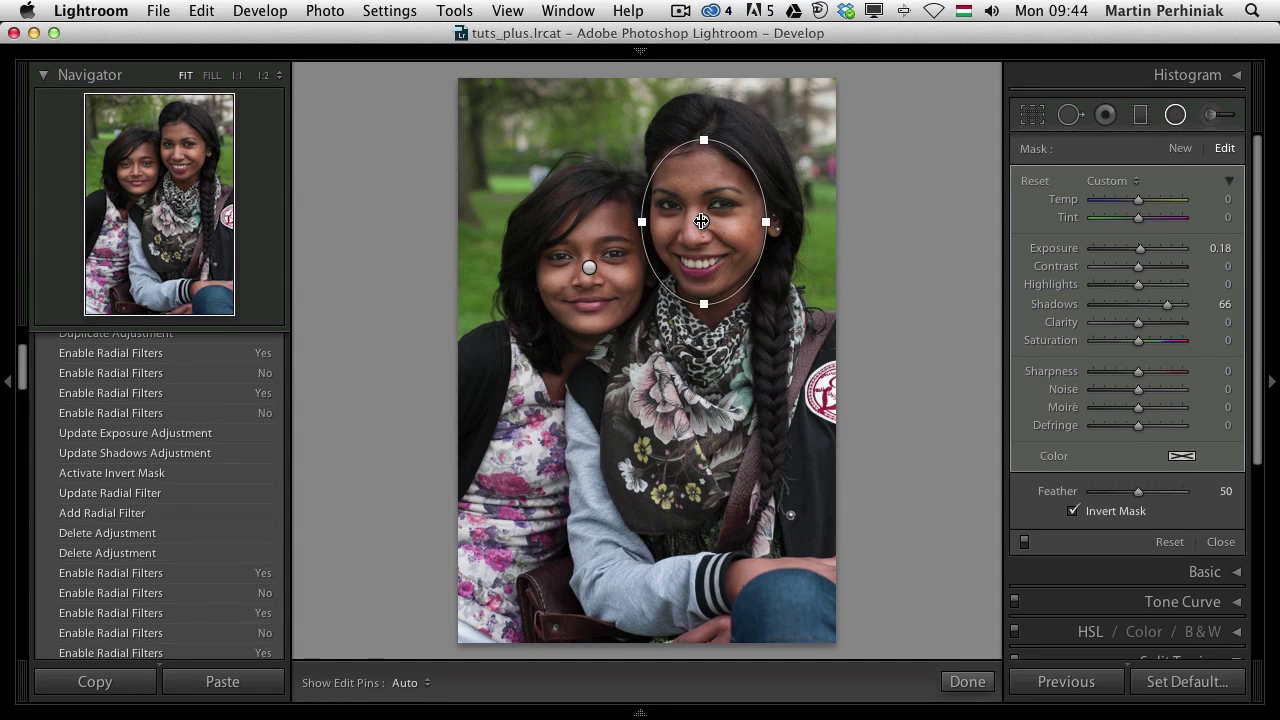
drag(702, 221, 600, 221)
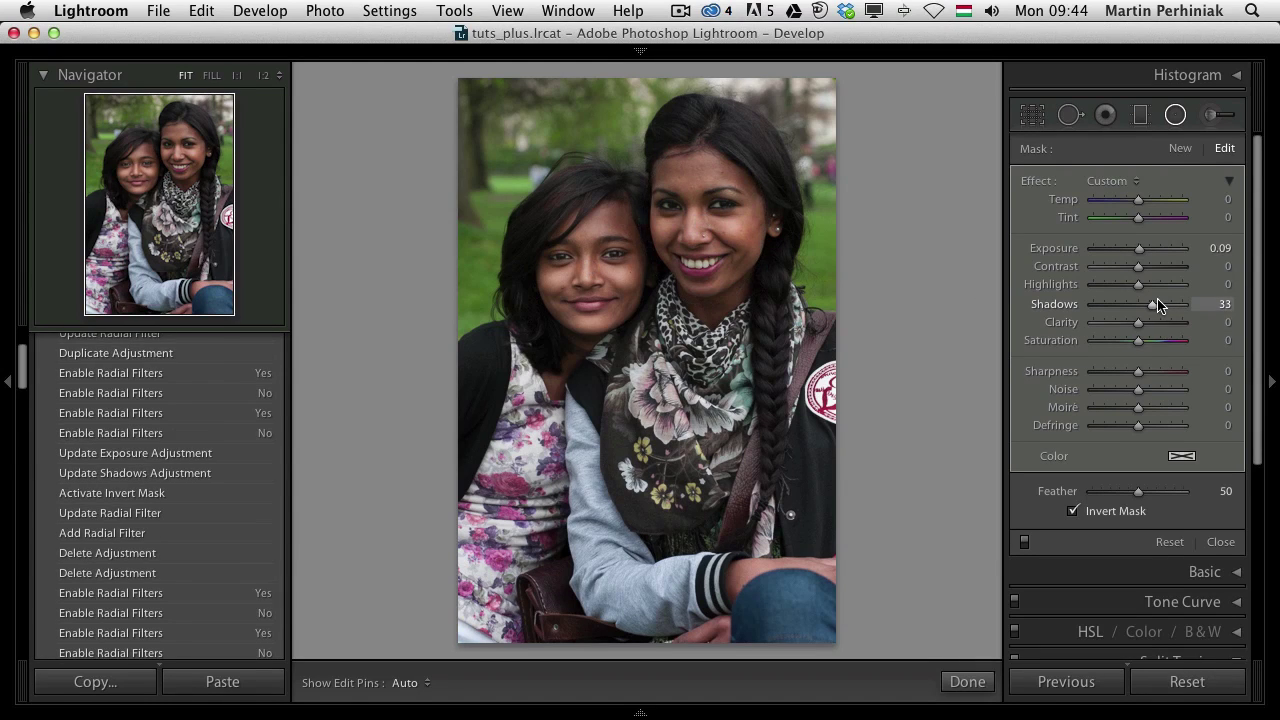
drag(702, 221, 738, 244)
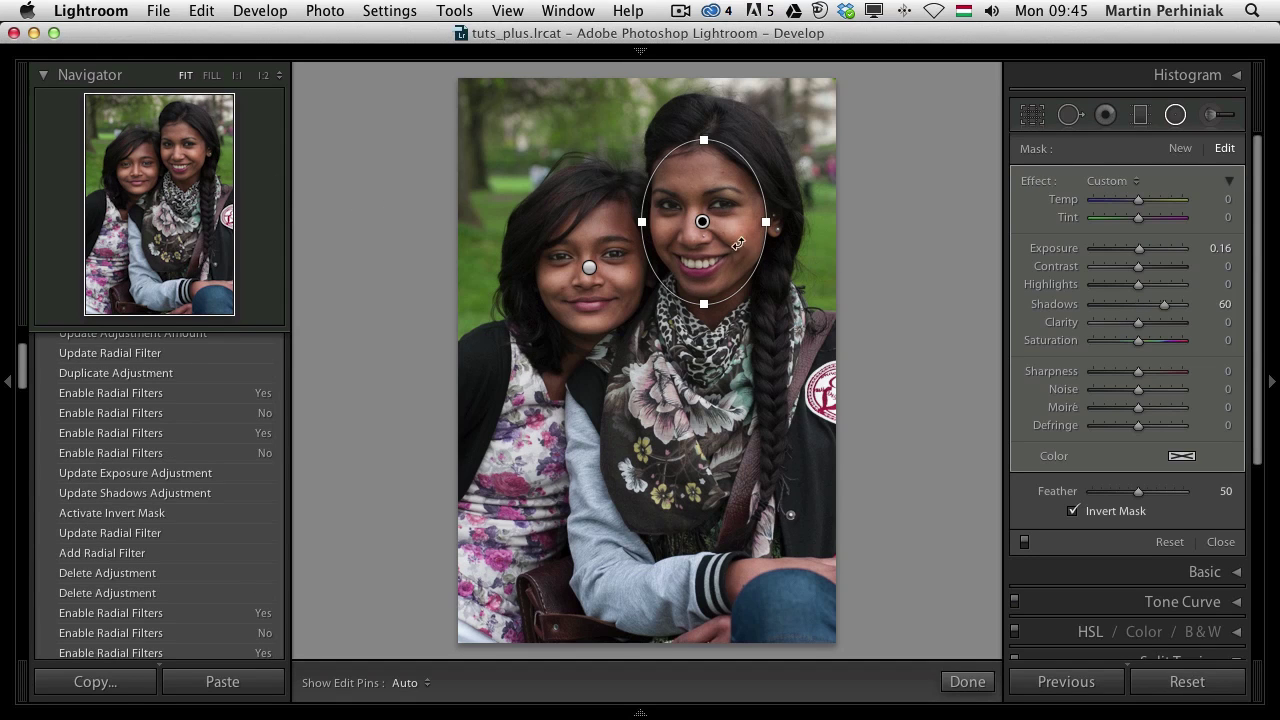
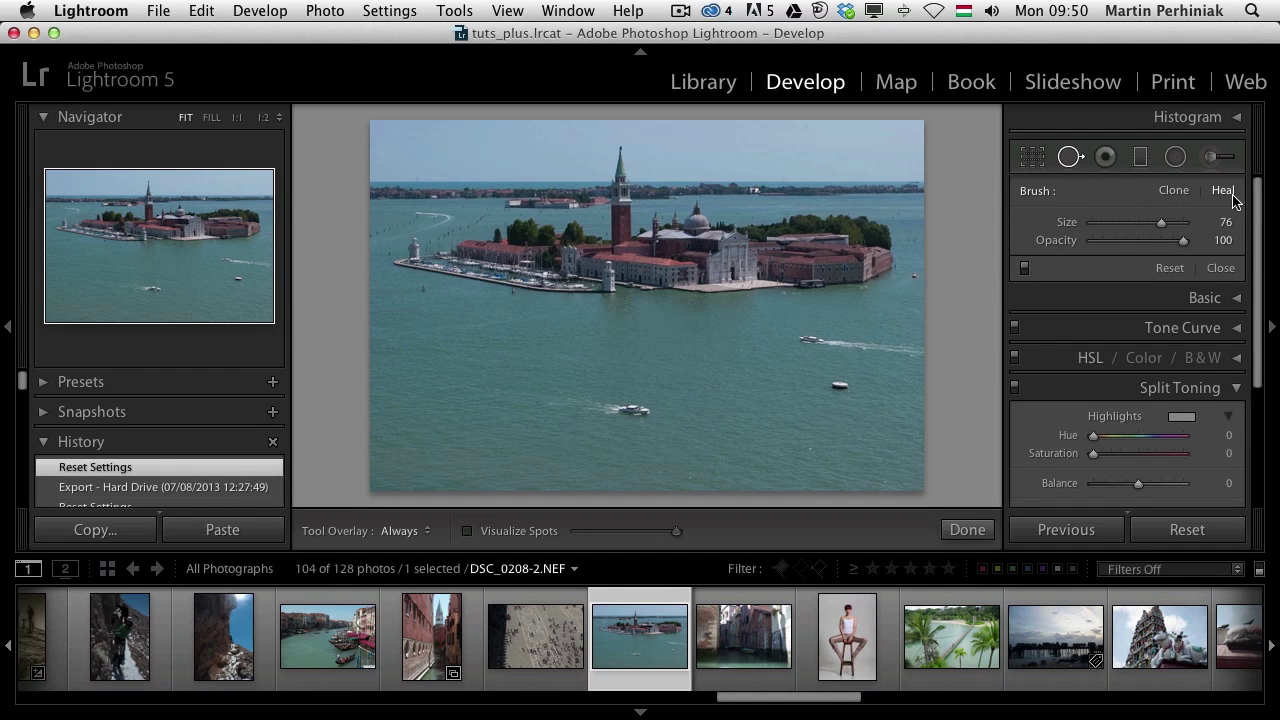
Step: Clone the white church facade onto the open water below the island with Spot Removal, using size 88 and opacity 100
click(1167, 192)
scroll(645, 402, up, 7)
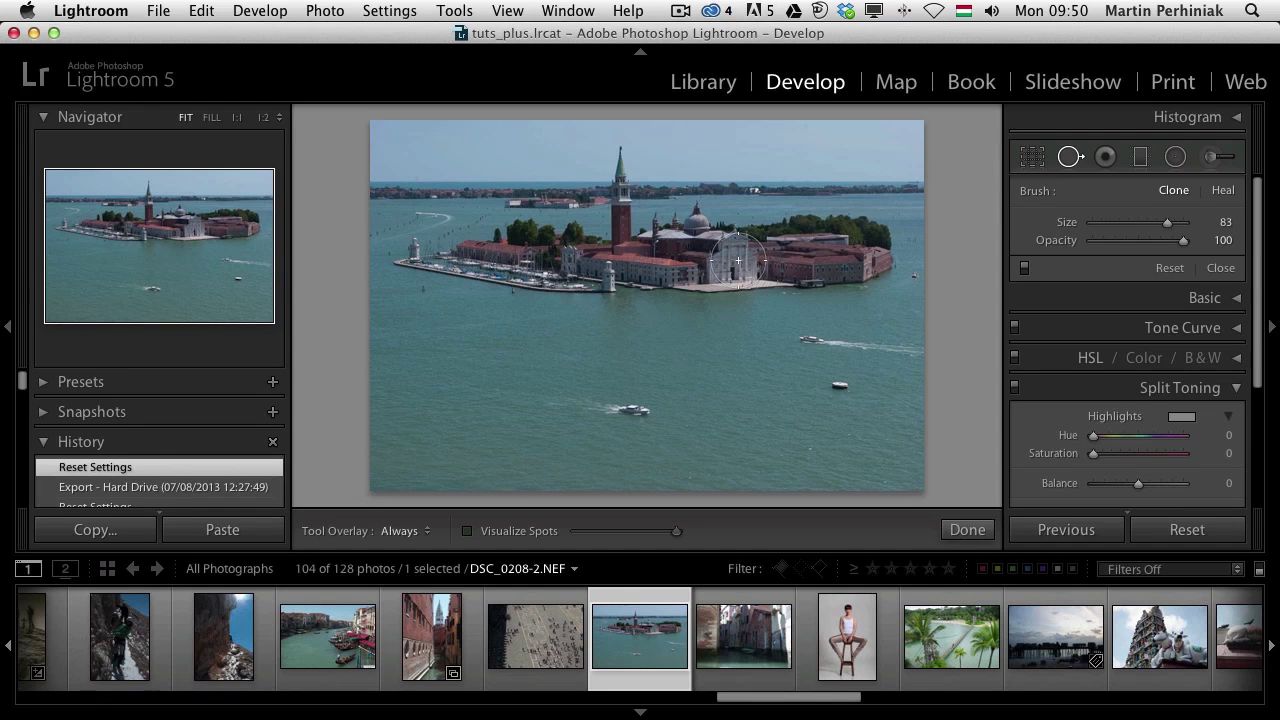
click(730, 272)
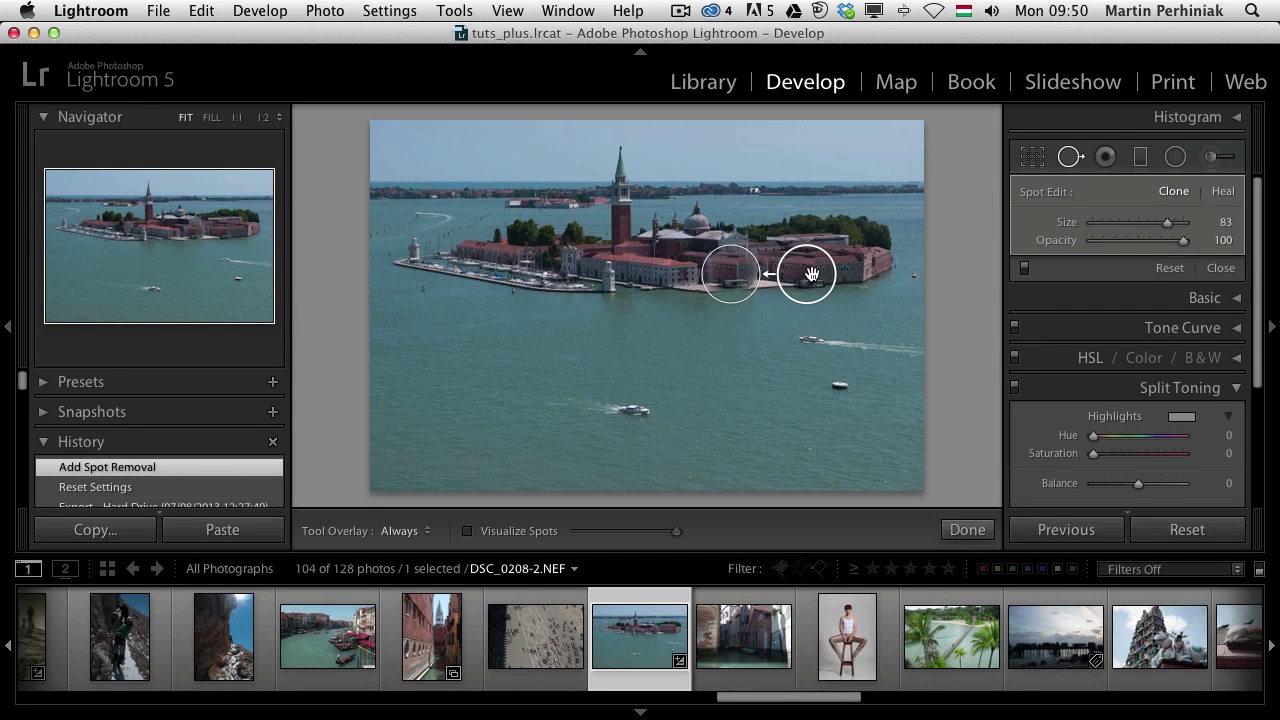
mouse_move(808, 272)
mouse_down()
mouse_move(837, 275)
mouse_move(832, 294)
mouse_move(826, 266)
mouse_move(653, 275)
mouse_up()
drag(740, 326, 723, 357)
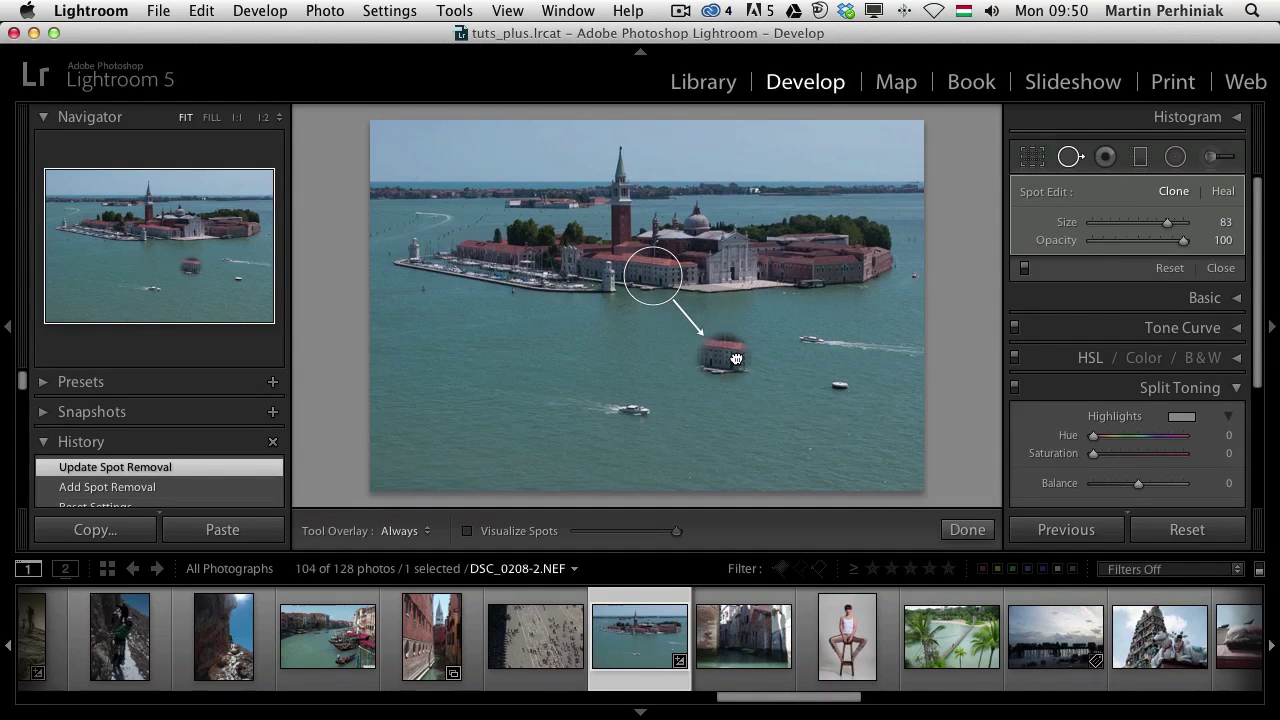
drag(648, 272, 722, 263)
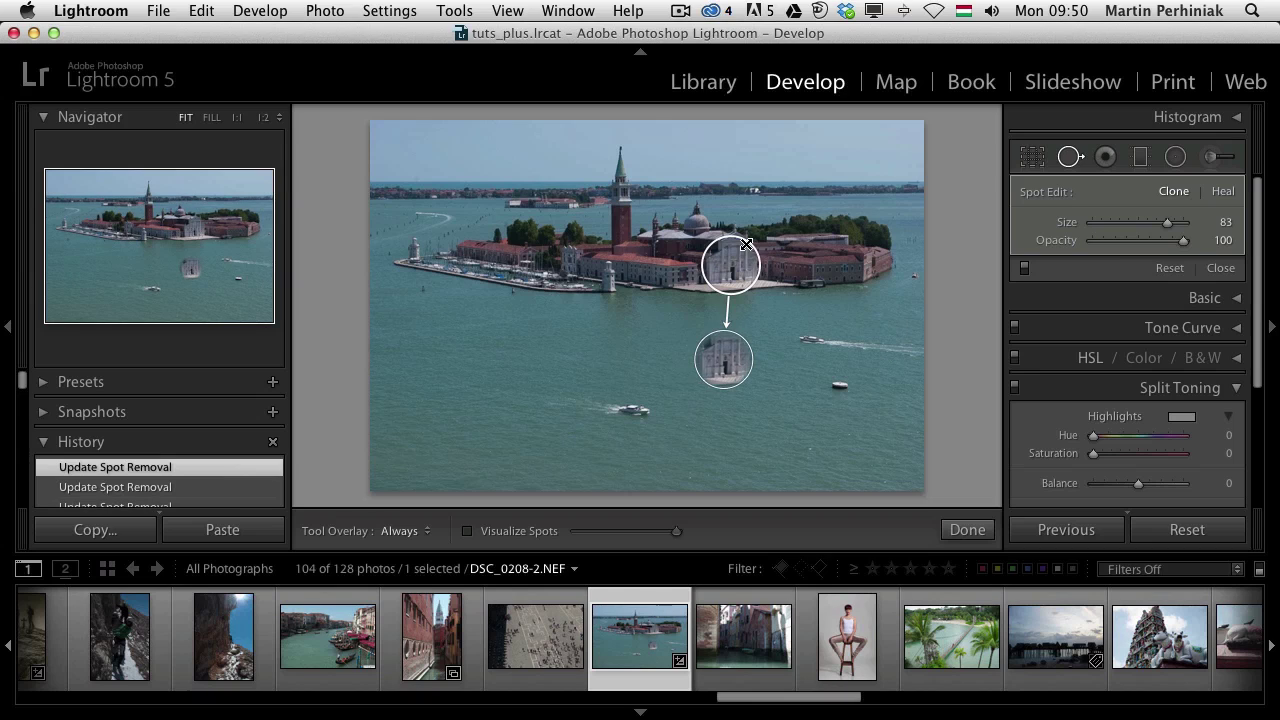
scroll(726, 264, up, 3)
mouse_move(739, 352)
mouse_down()
mouse_move(707, 361)
mouse_move(733, 373)
mouse_up()
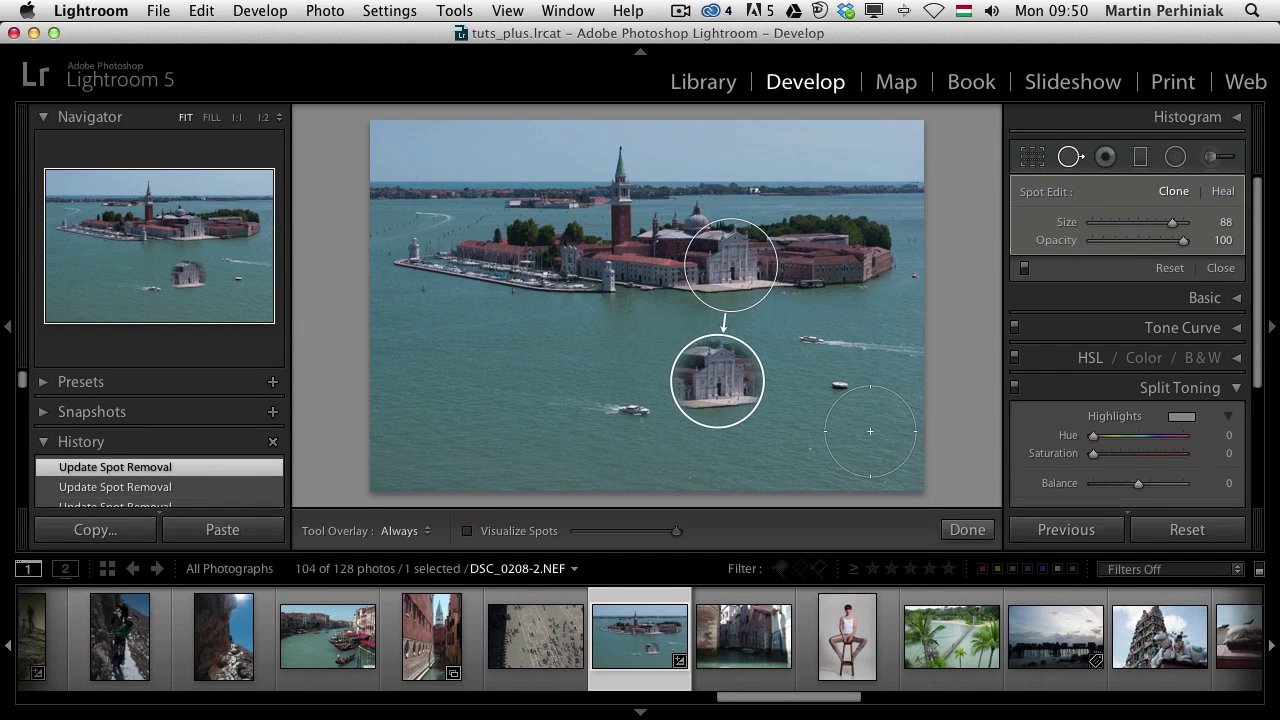
Step: Move the church spot further down the water and compare its Heal and Clone modes, ending on Clone
click(1221, 193)
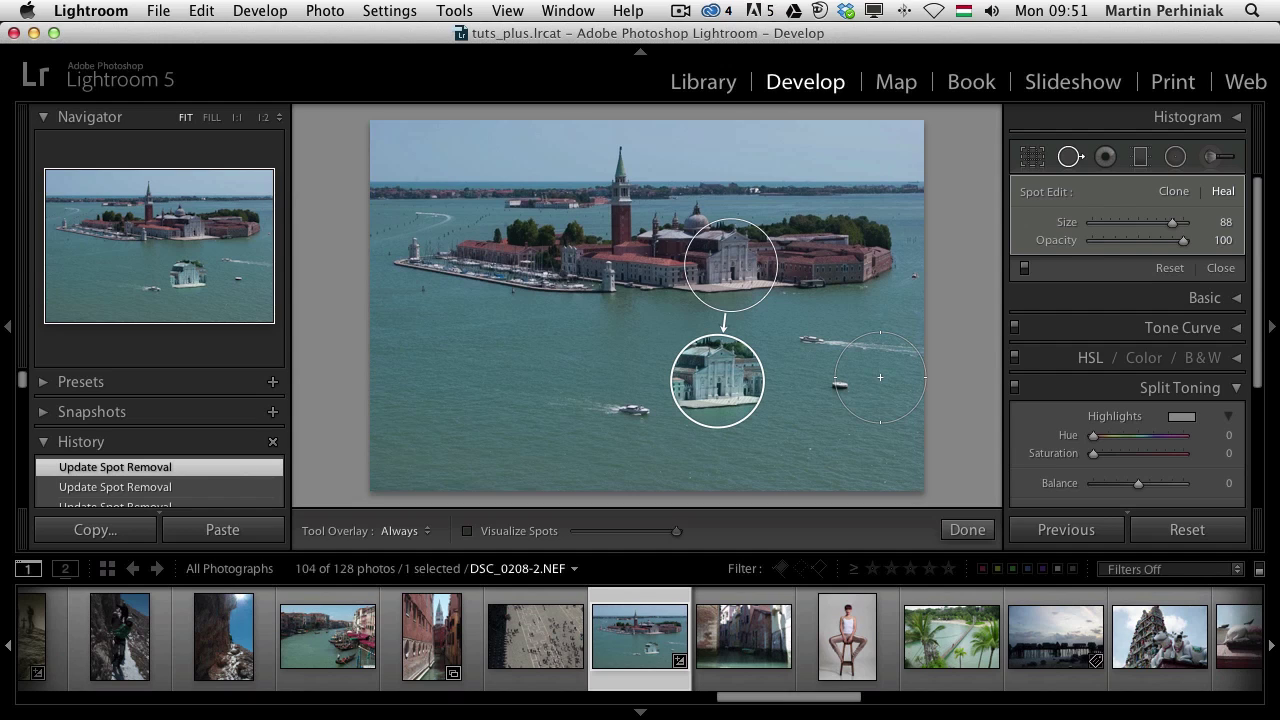
mouse_move(712, 387)
mouse_down()
mouse_move(678, 175)
mouse_move(682, 116)
mouse_move(726, 400)
mouse_up()
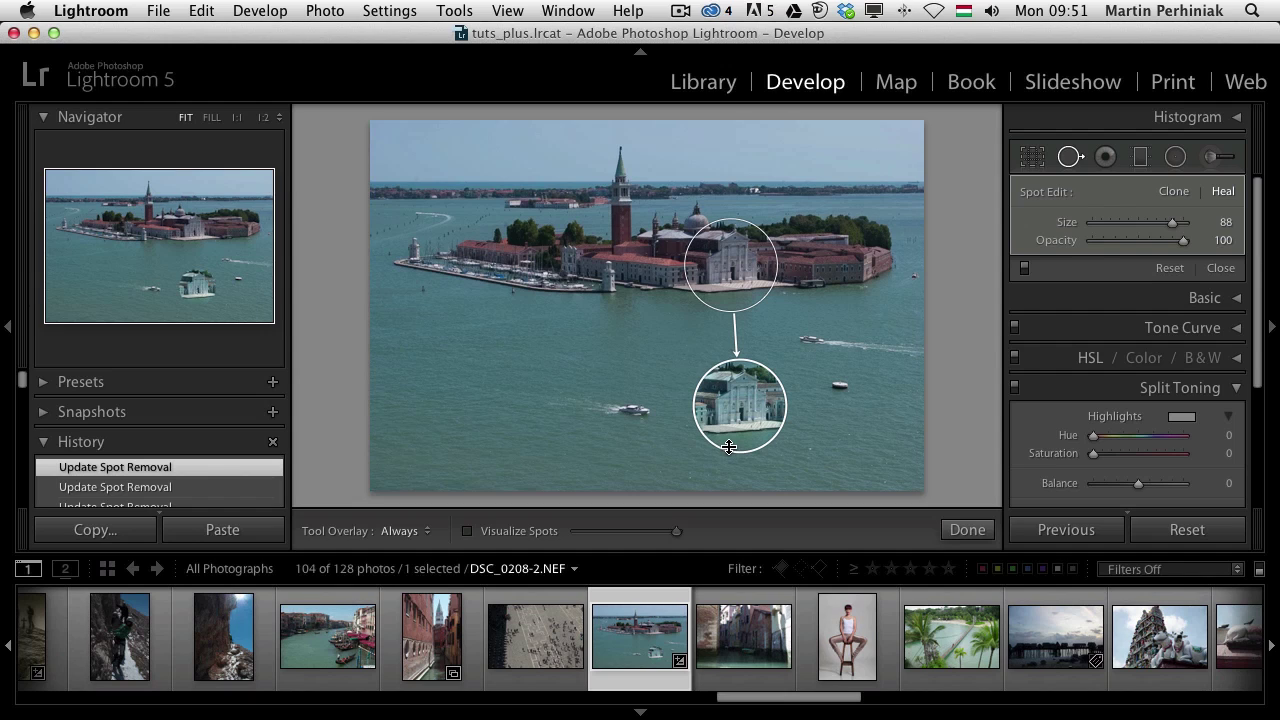
key(alt)
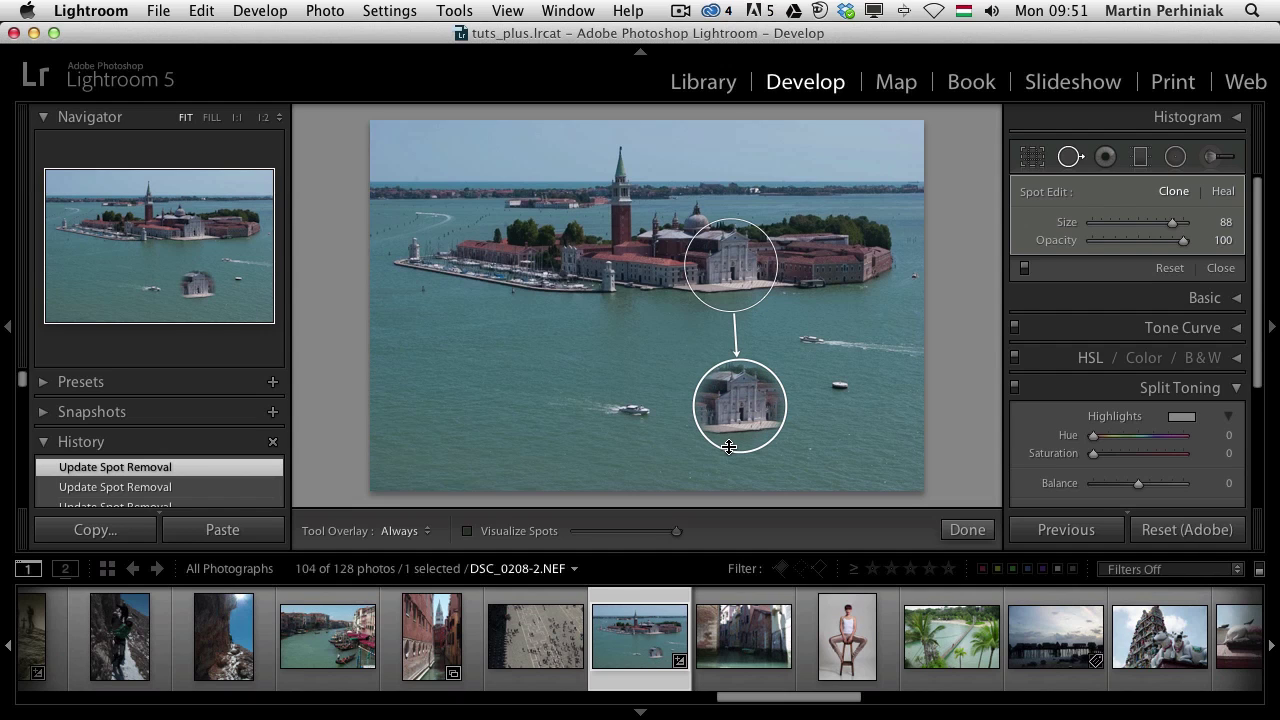
key(alt)
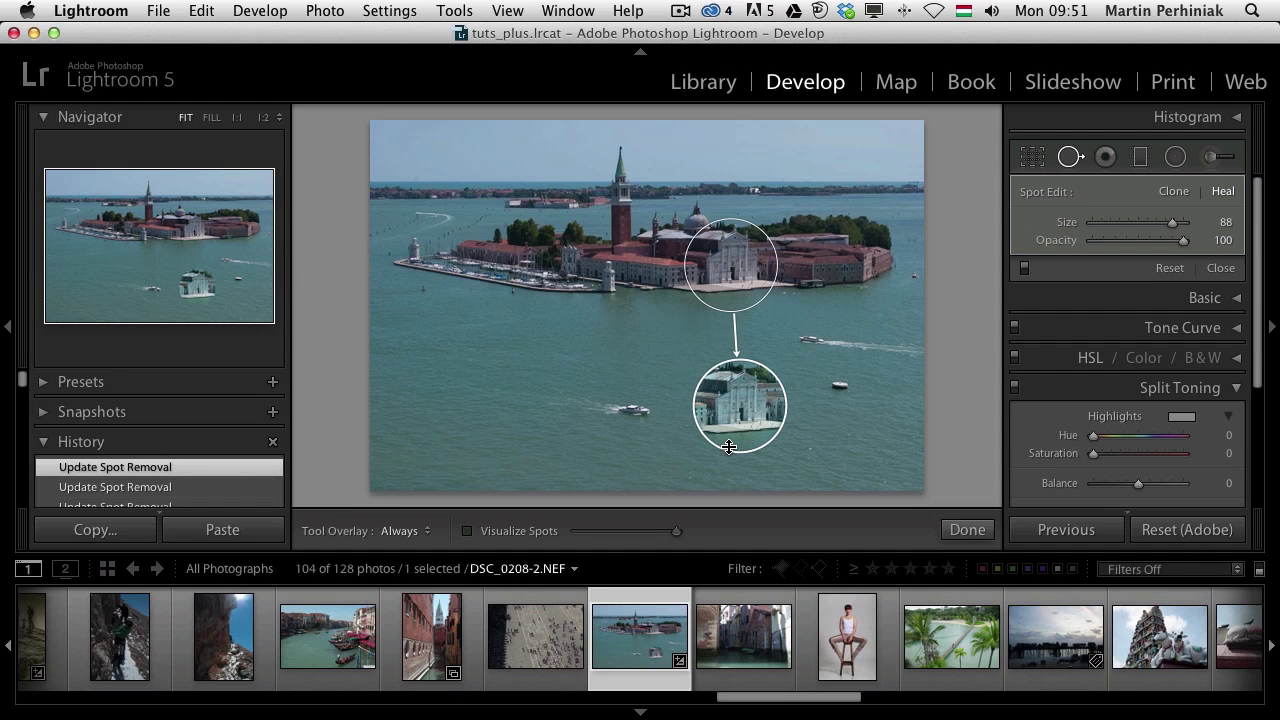
key(shift+t)
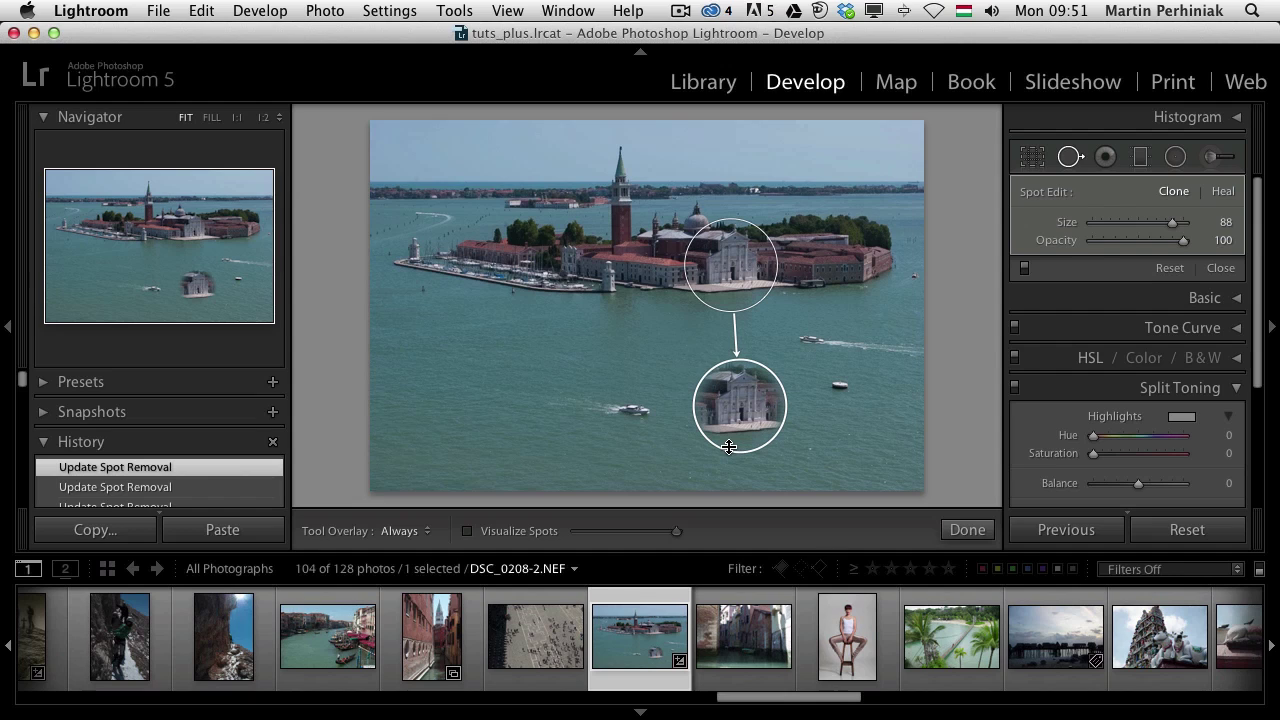